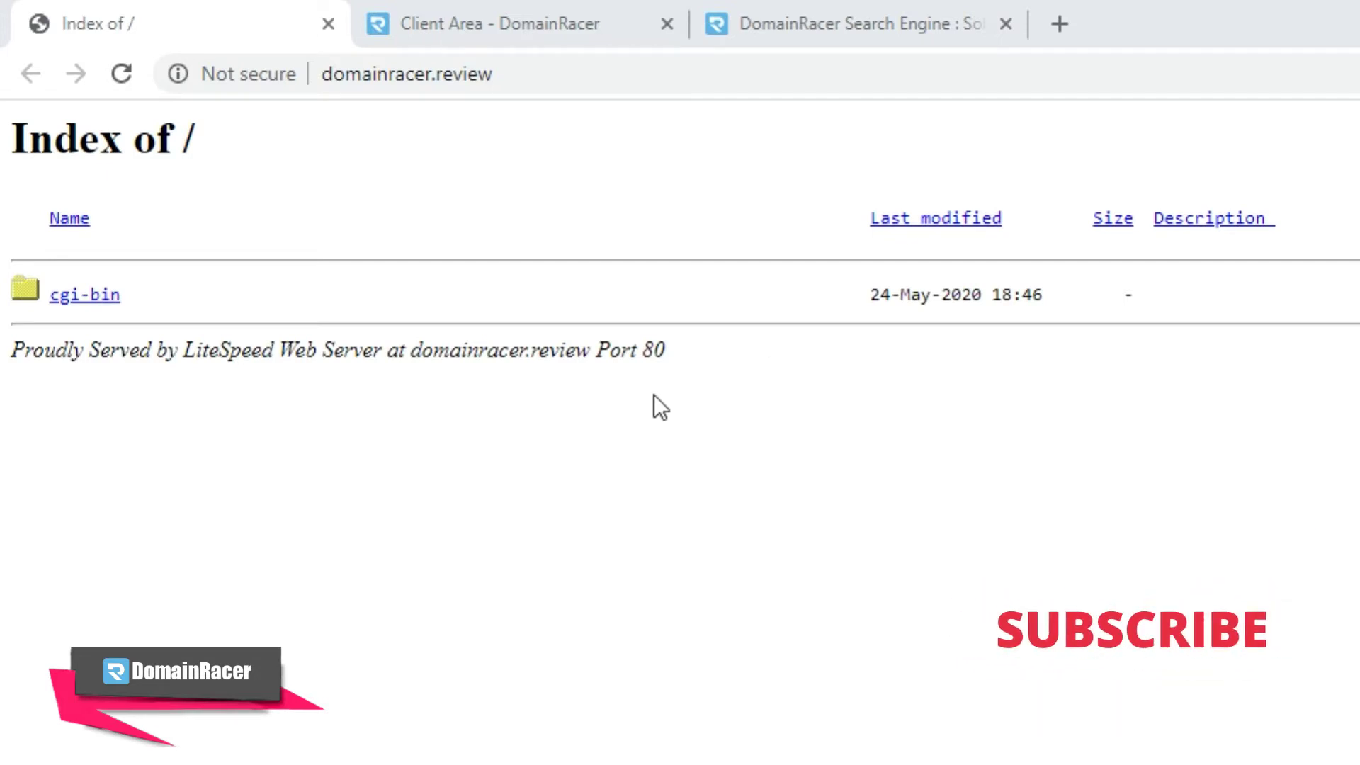
Switch from the empty 'Index of /' site tab to the DomainRacer client area dashboard
{"action": "left_click", "coordinate": [460, 23]}
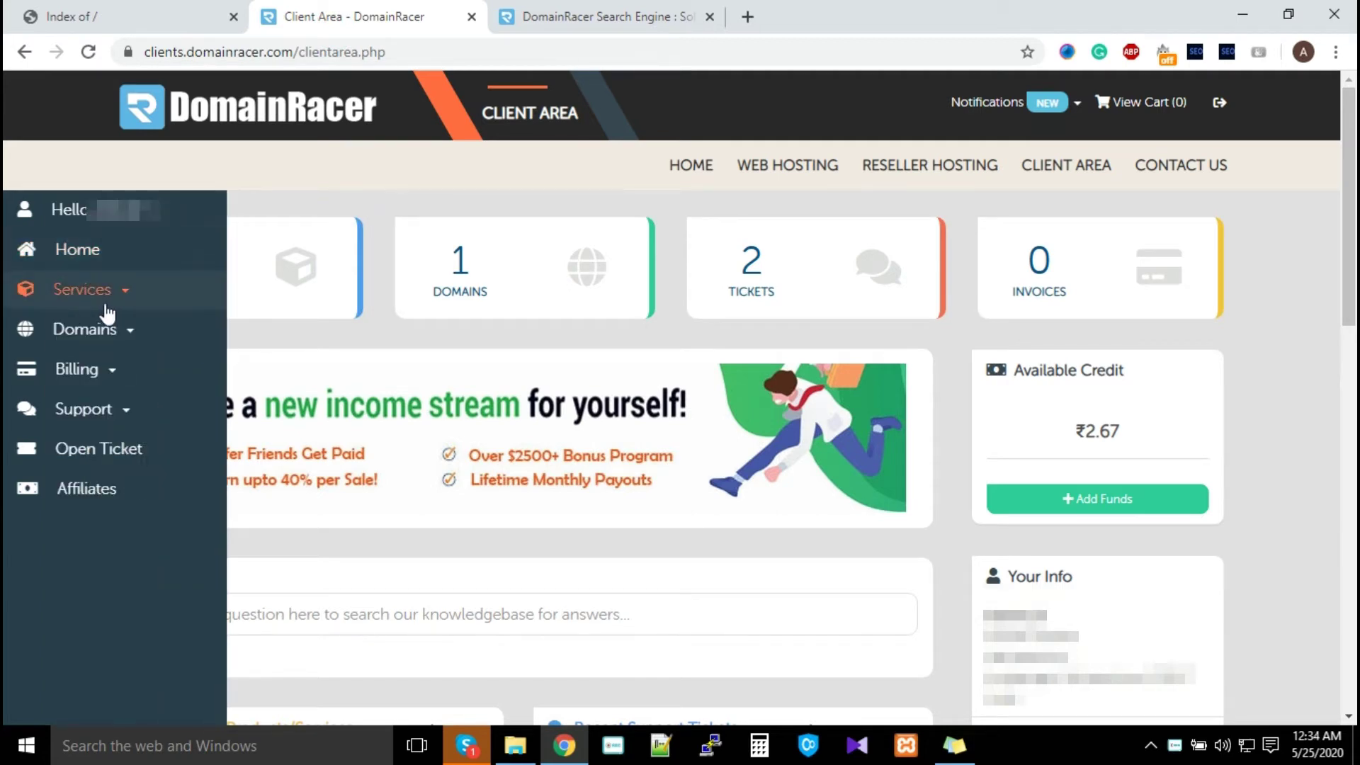
Go to My Services, open the domainracer.review hosting product, and log in to cPanel
{"action": "left_click", "coordinate": [103, 290]}
{"action": "left_click", "coordinate": [88, 347]}
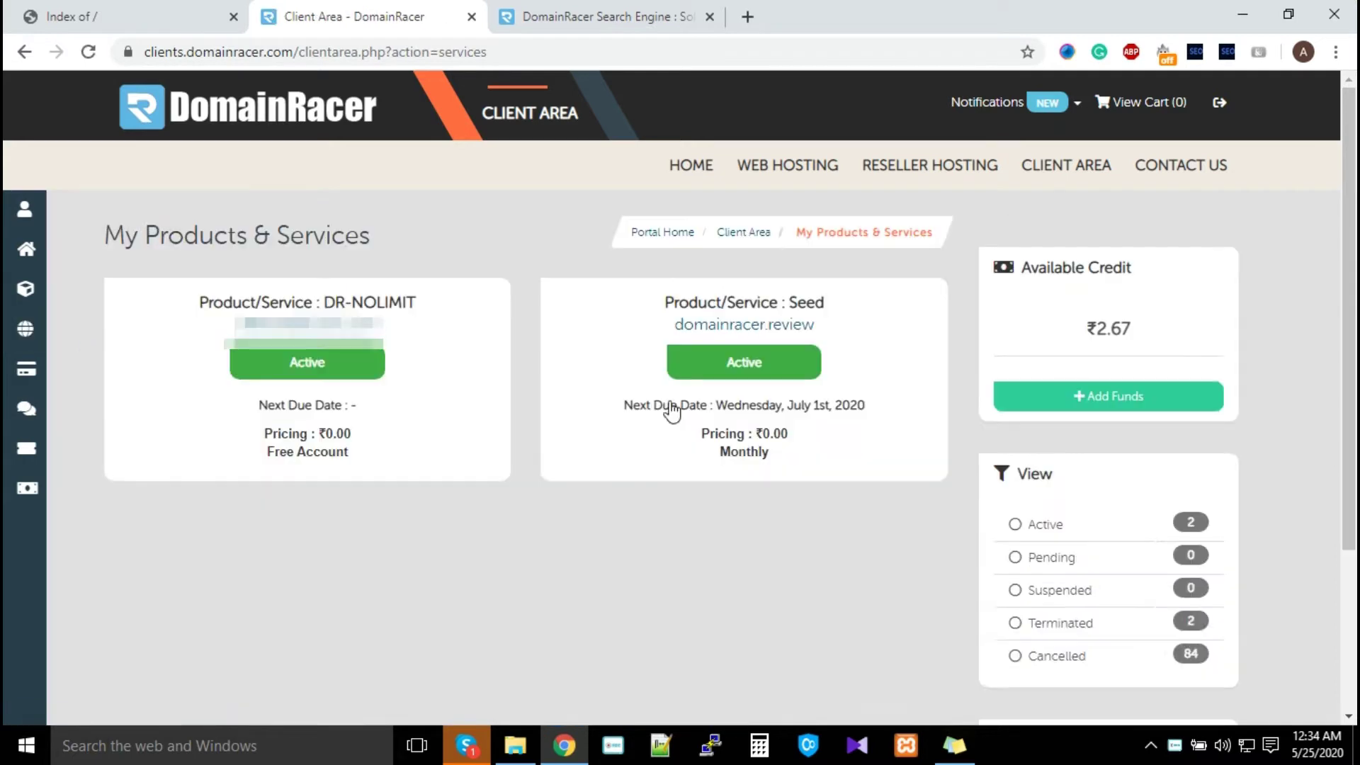
{"action": "left_click", "coordinate": [669, 406]}
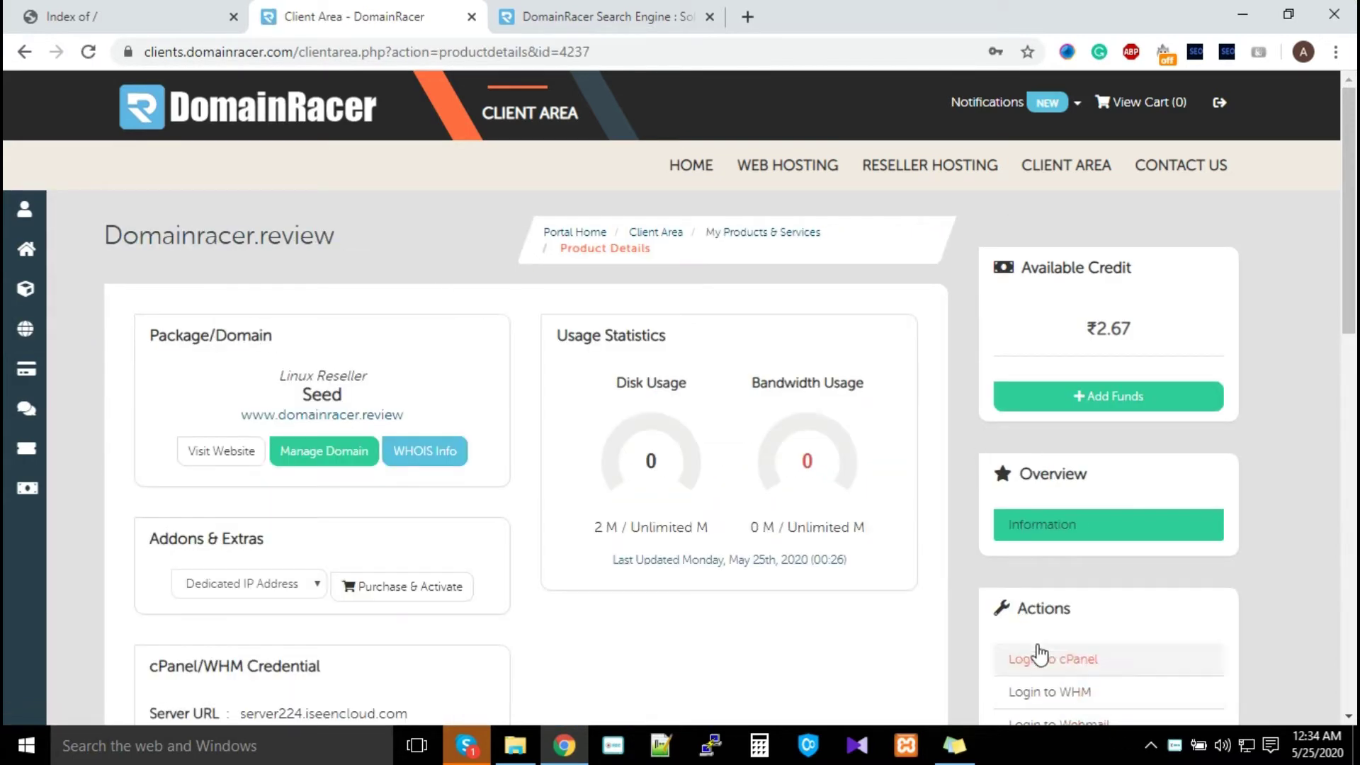
{"action": "left_click", "coordinate": [1076, 668]}
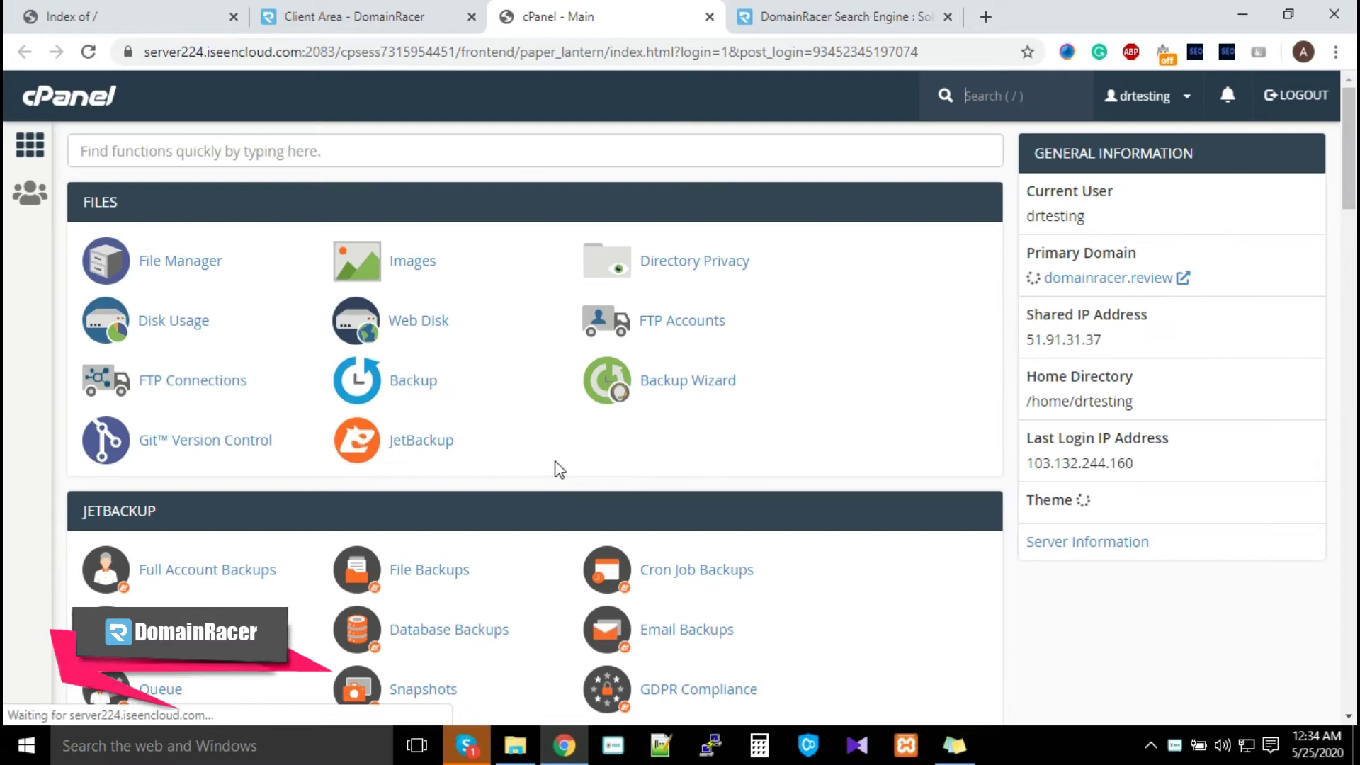
Check the live site's empty Index of / page, then launch cPanel File Manager
{"action": "left_click", "coordinate": [187, 20]}
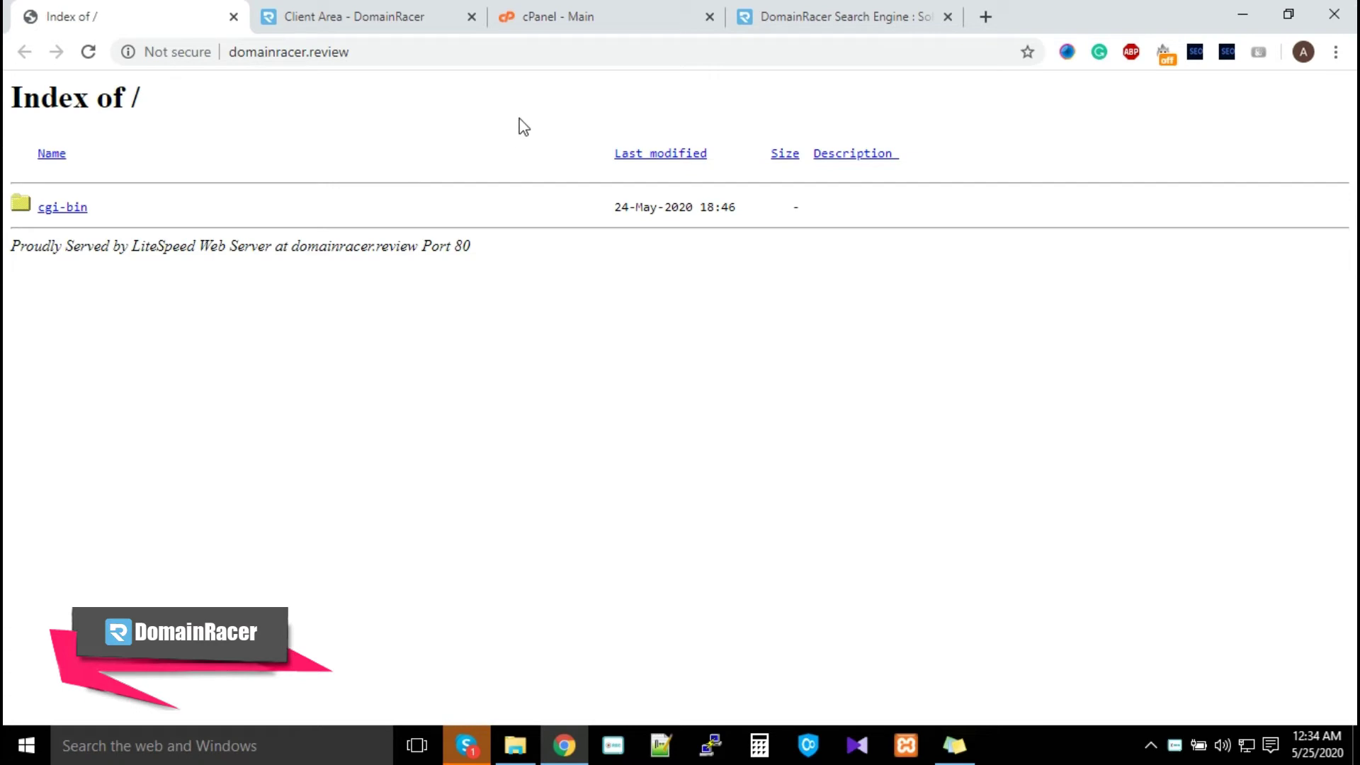
{"action": "left_click", "coordinate": [648, 9]}
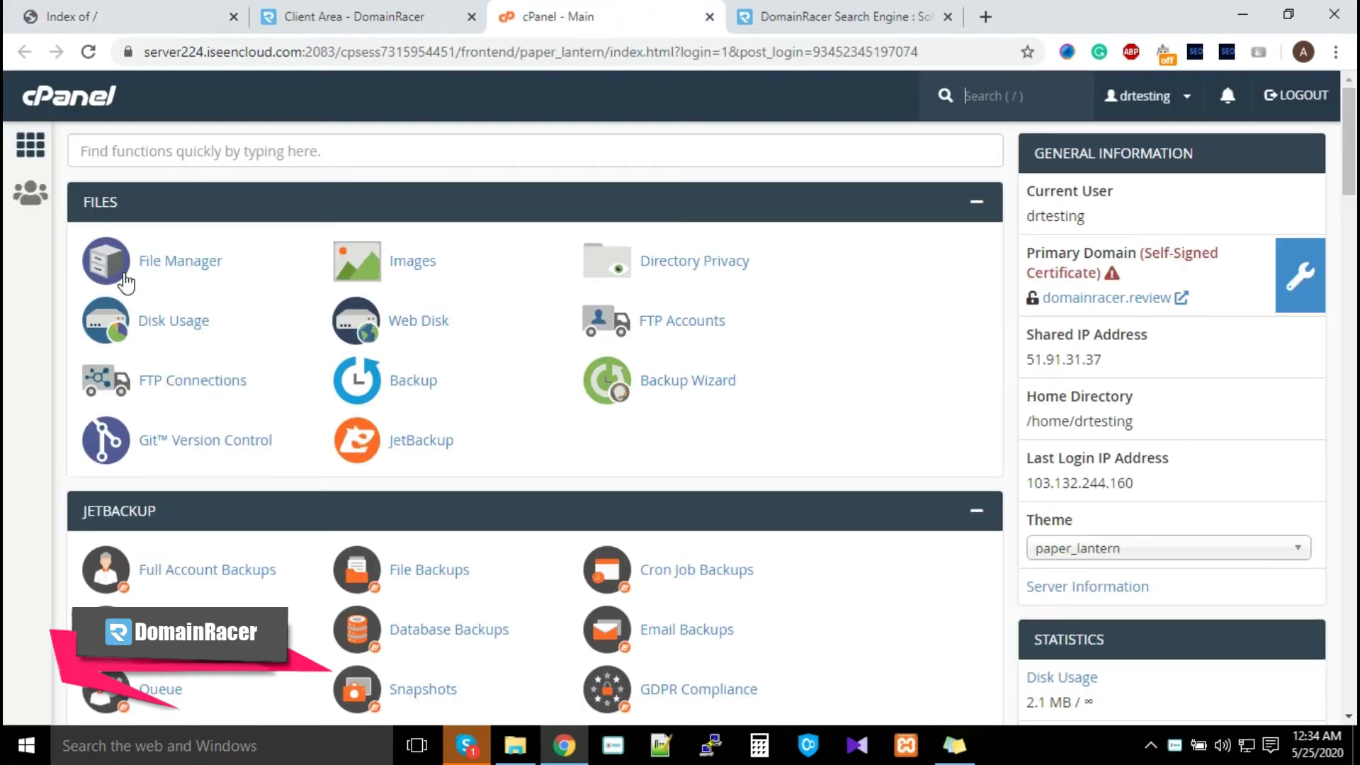
{"action": "left_click", "coordinate": [179, 269]}
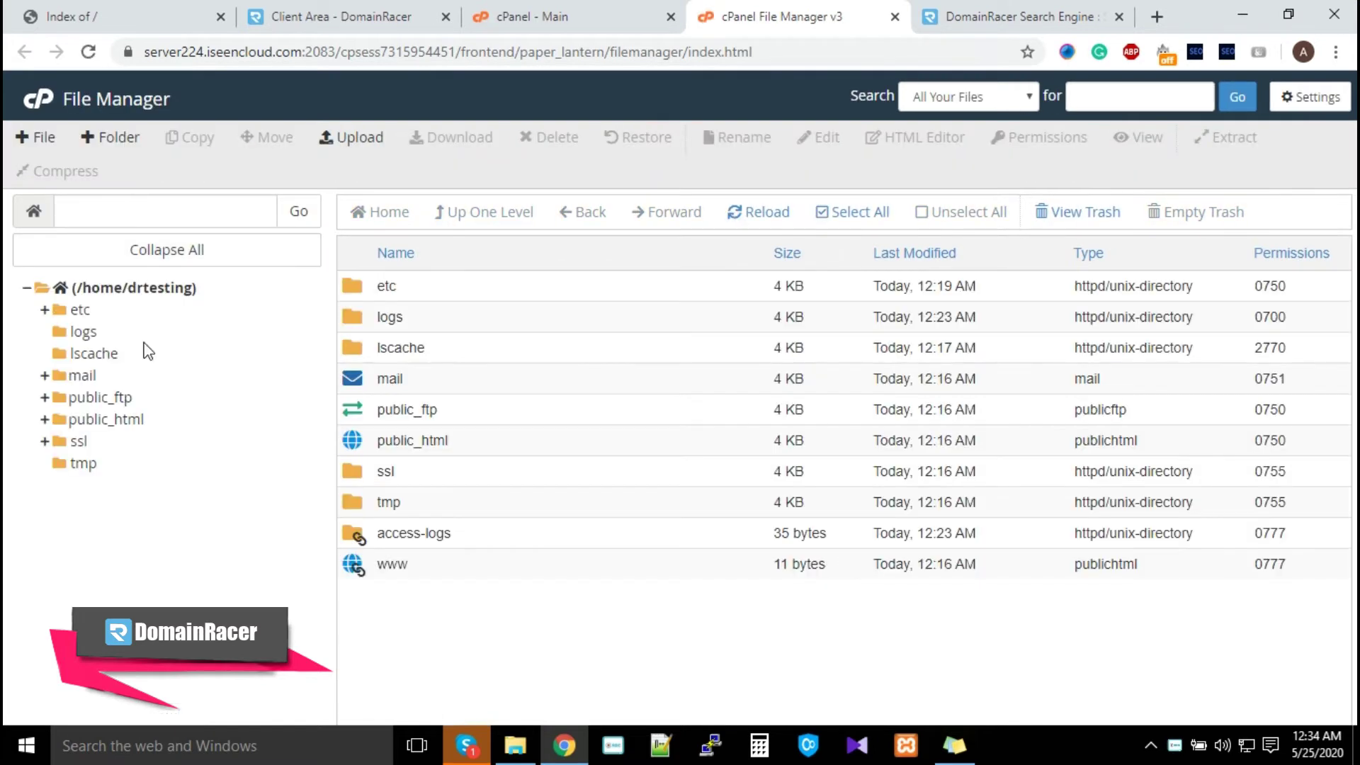
Open public_html and compare its cgi-bin-only contents with the live site listing
{"action": "left_click", "coordinate": [138, 424]}
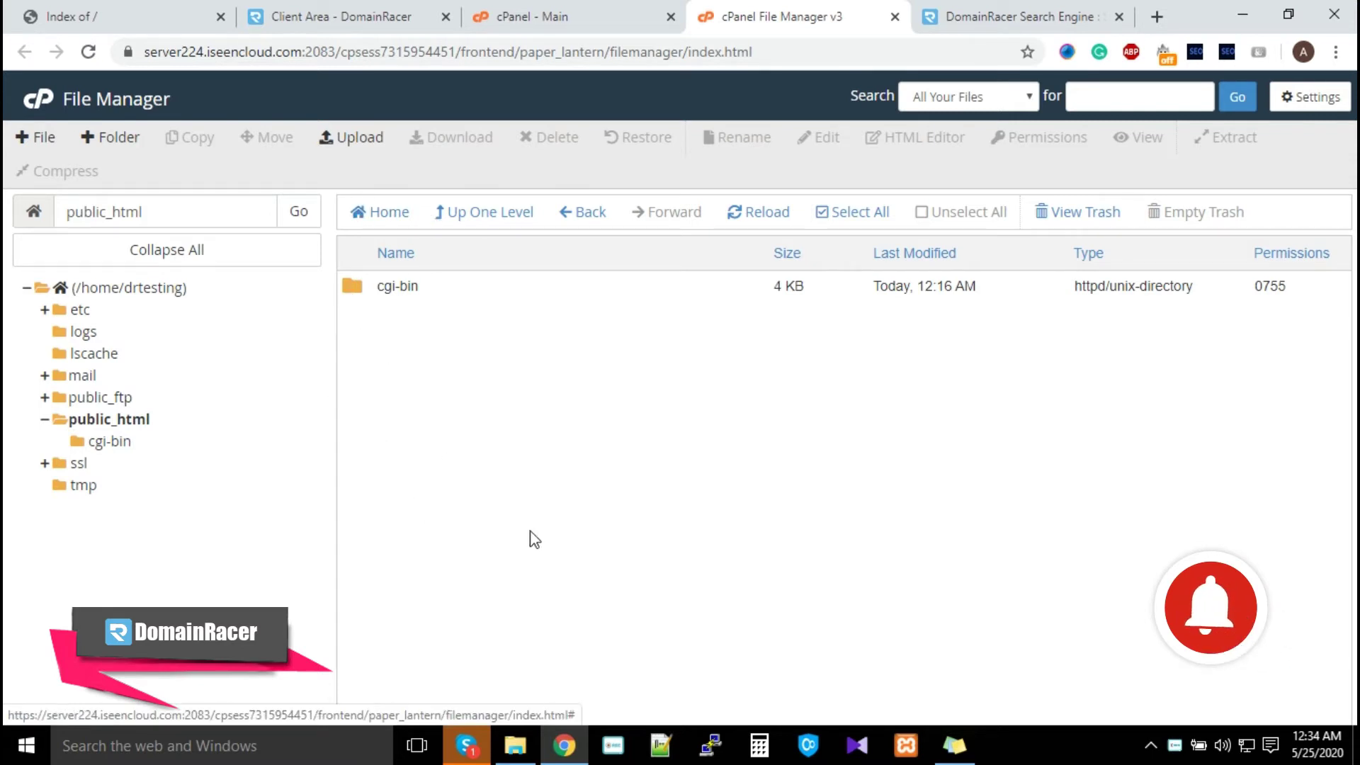
{"action": "left_click", "coordinate": [189, 11]}
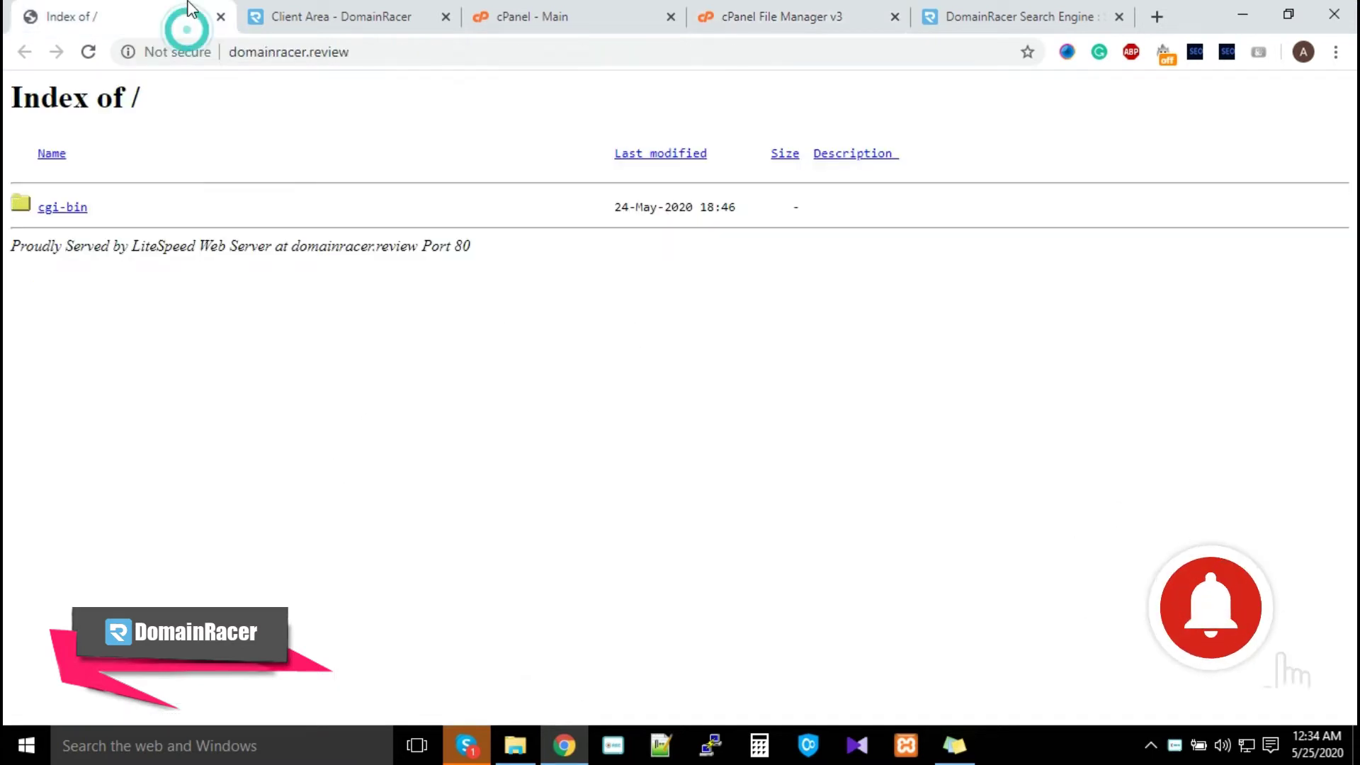
{"action": "left_click", "coordinate": [783, 14]}
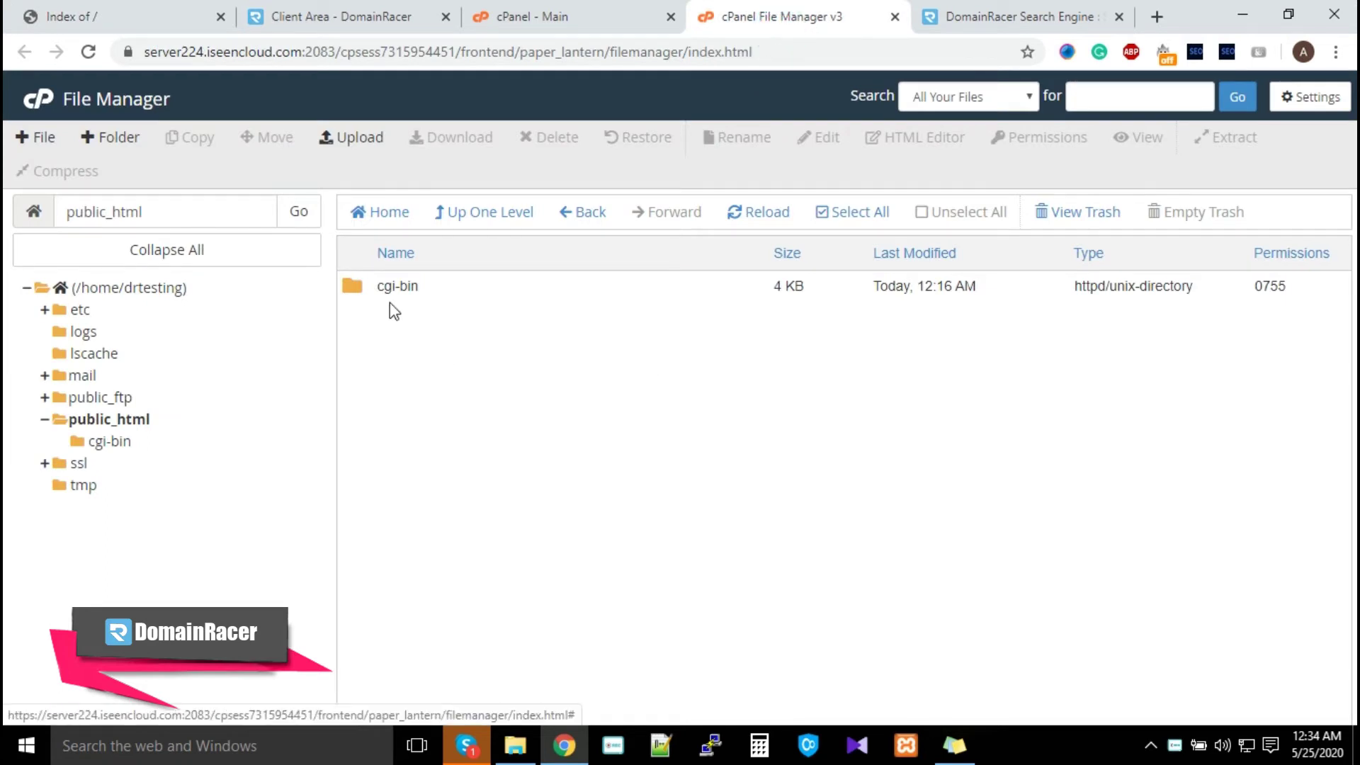
{"action": "left_click", "coordinate": [48, 10]}
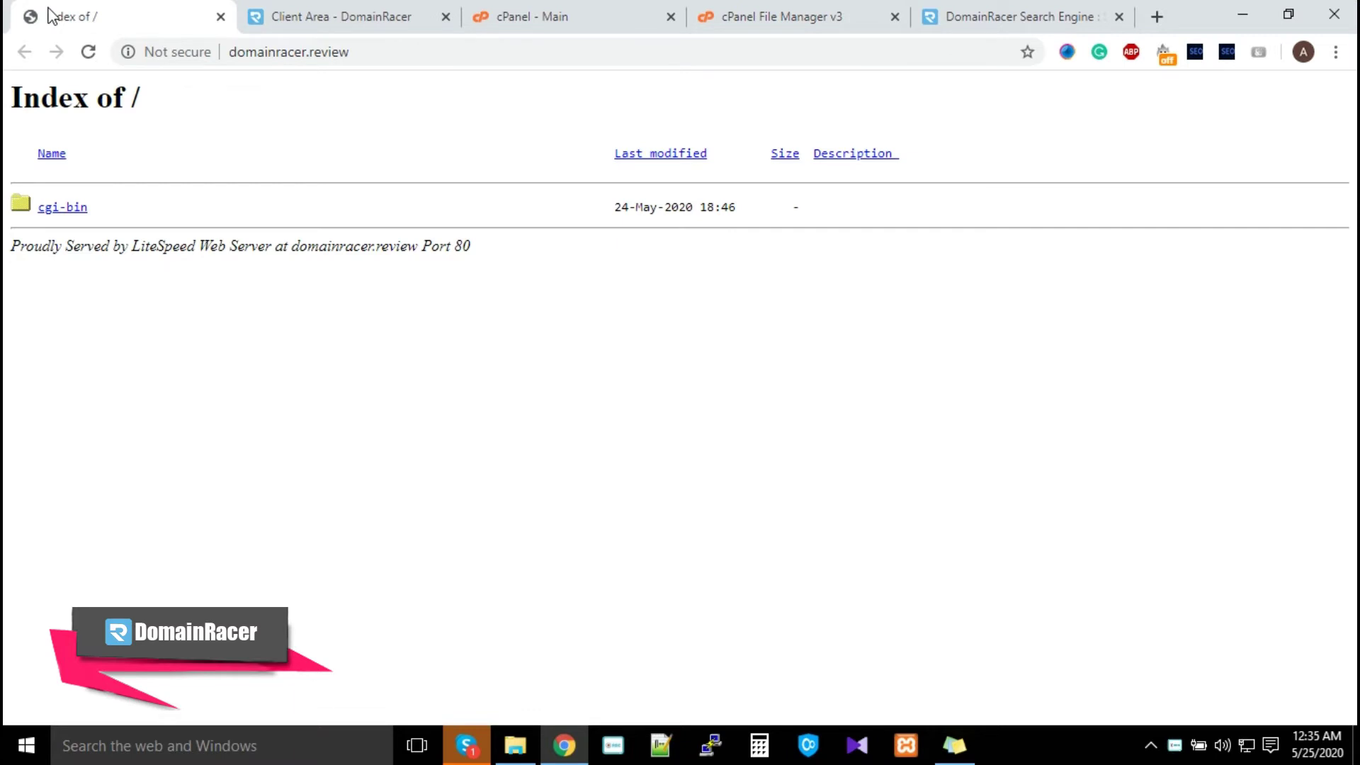
{"action": "left_click", "coordinate": [810, 15]}
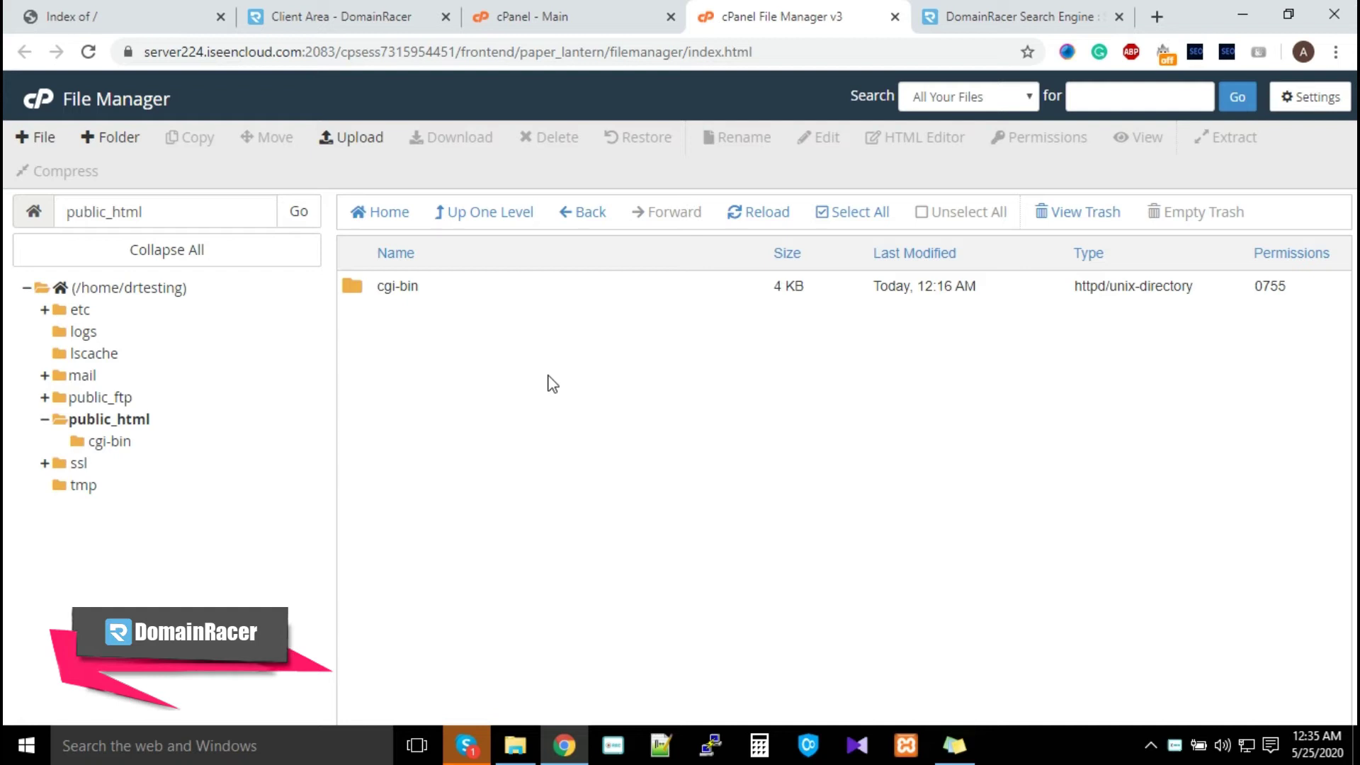
Run a 'wordpress install' search in the DomainRacer search engine
{"action": "left_click", "coordinate": [1046, 16]}
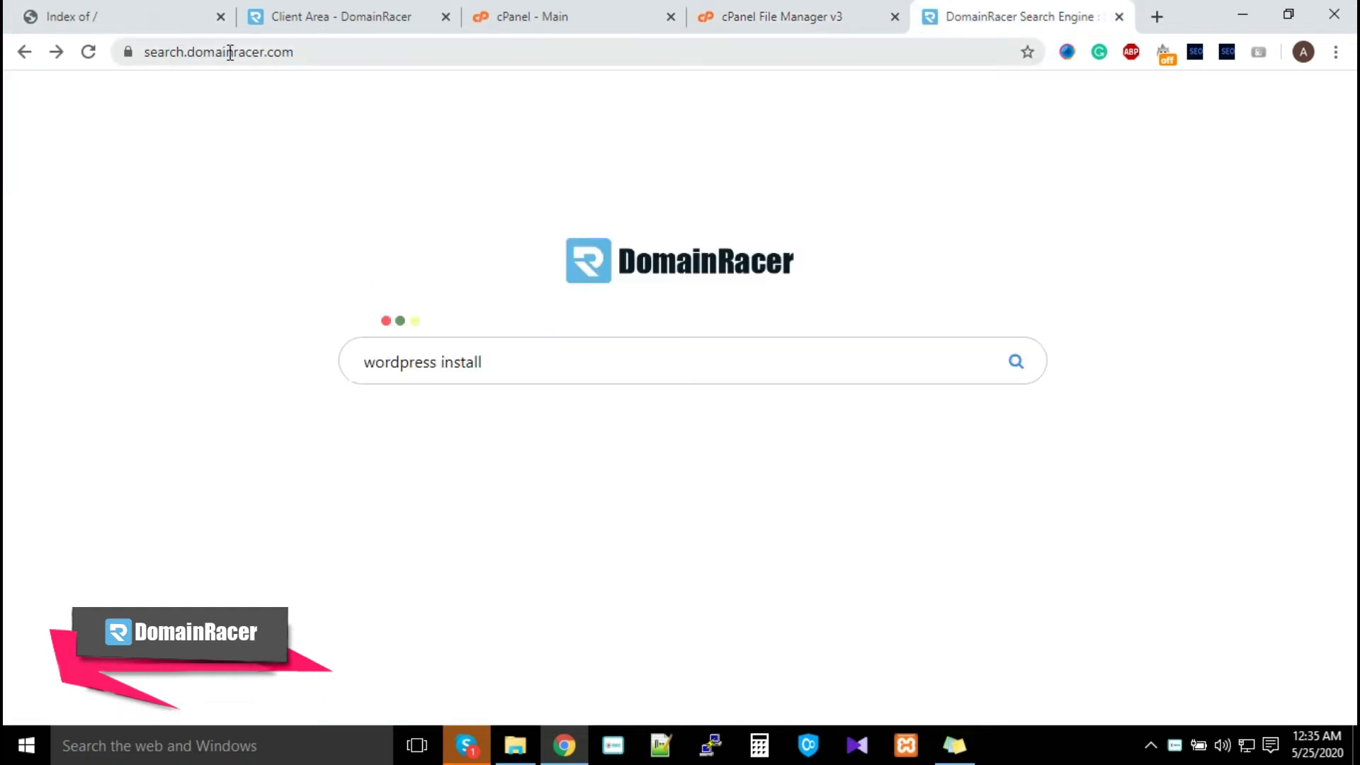
{"action": "left_click", "coordinate": [505, 361]}
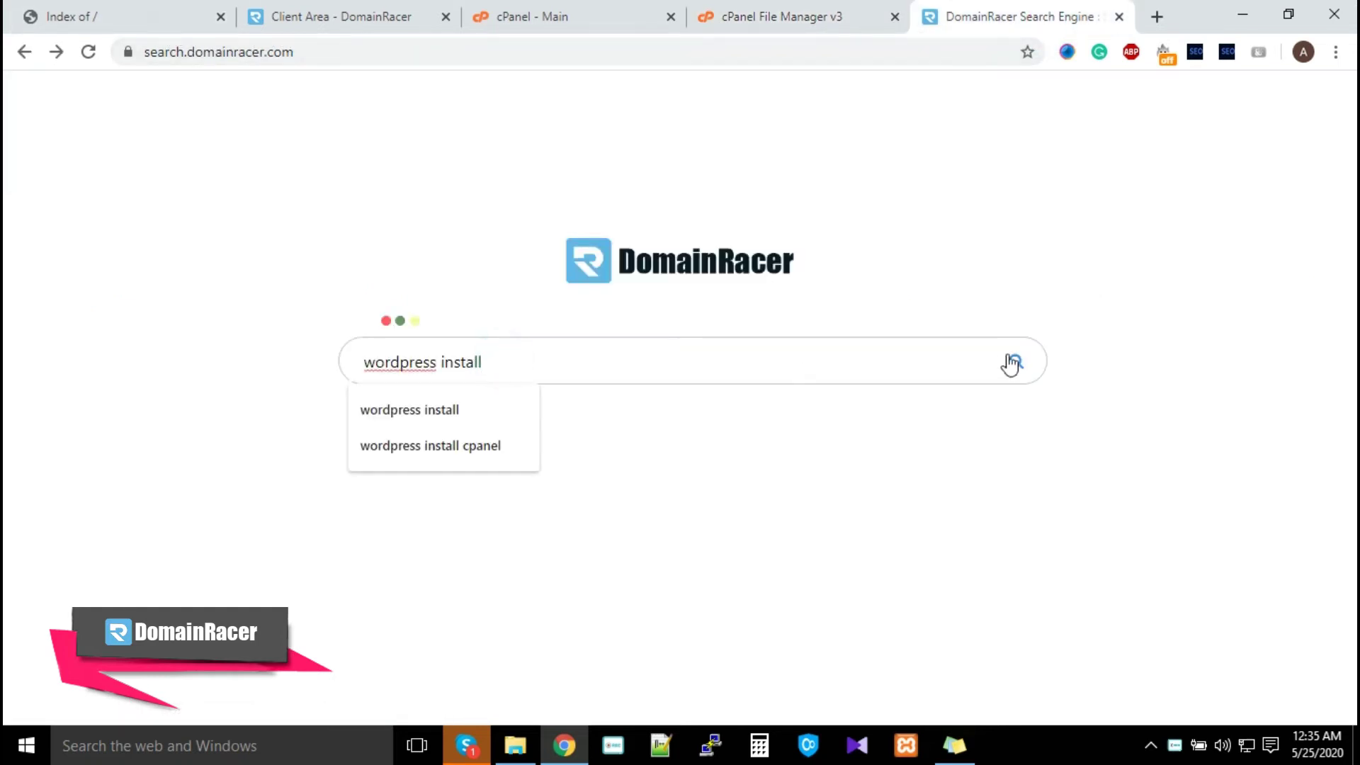
{"action": "key", "text": "Return"}
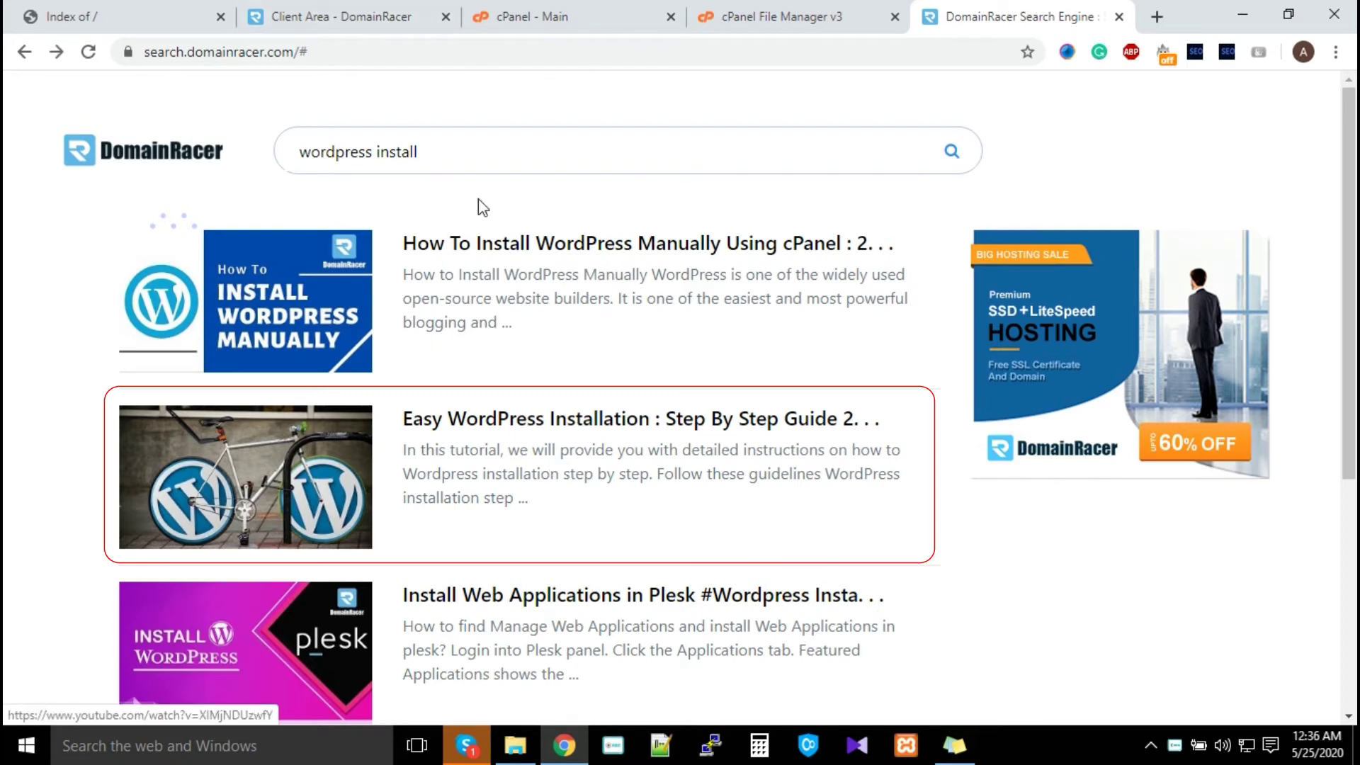
Replace the query with 'ftp', search again, and return to File Manager
{"action": "triple_click", "coordinate": [461, 141]}
{"action": "type", "text": "ftp"}
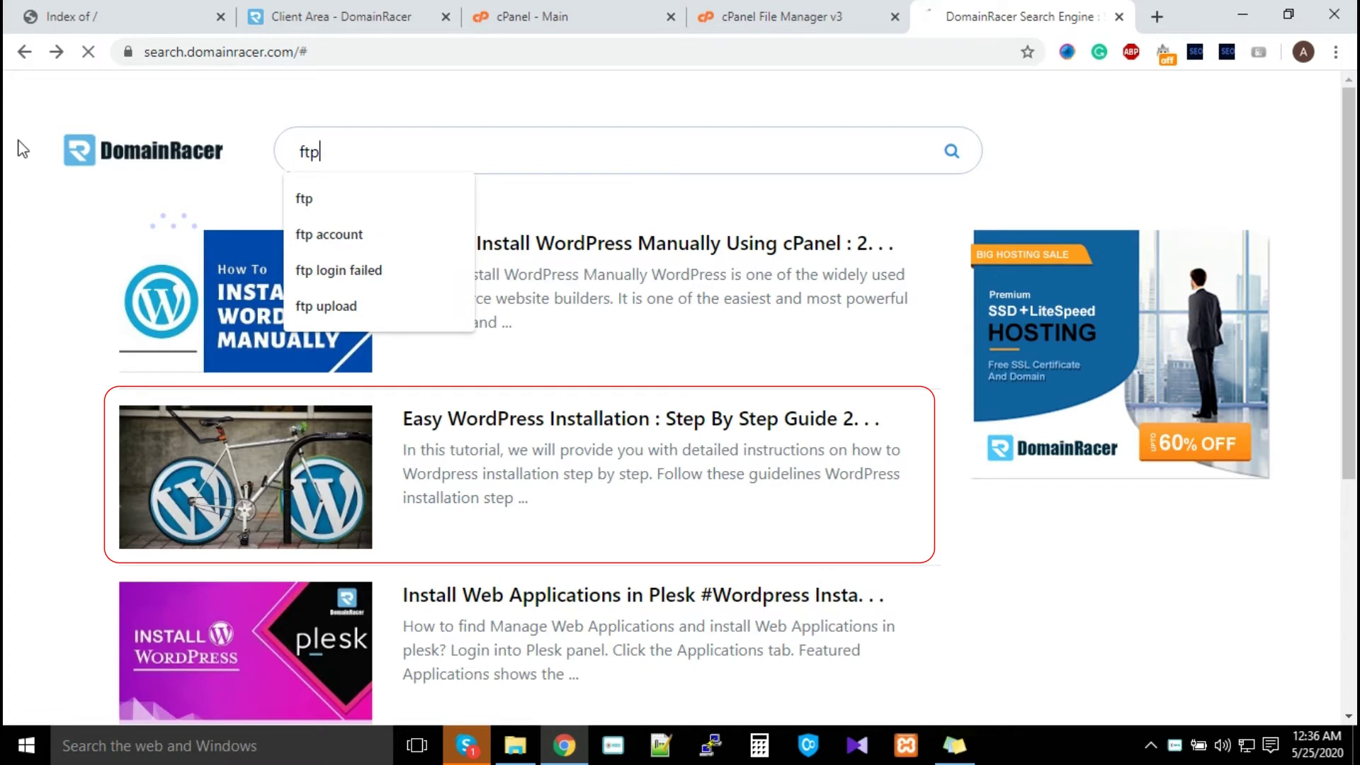
{"action": "key", "text": "Return"}
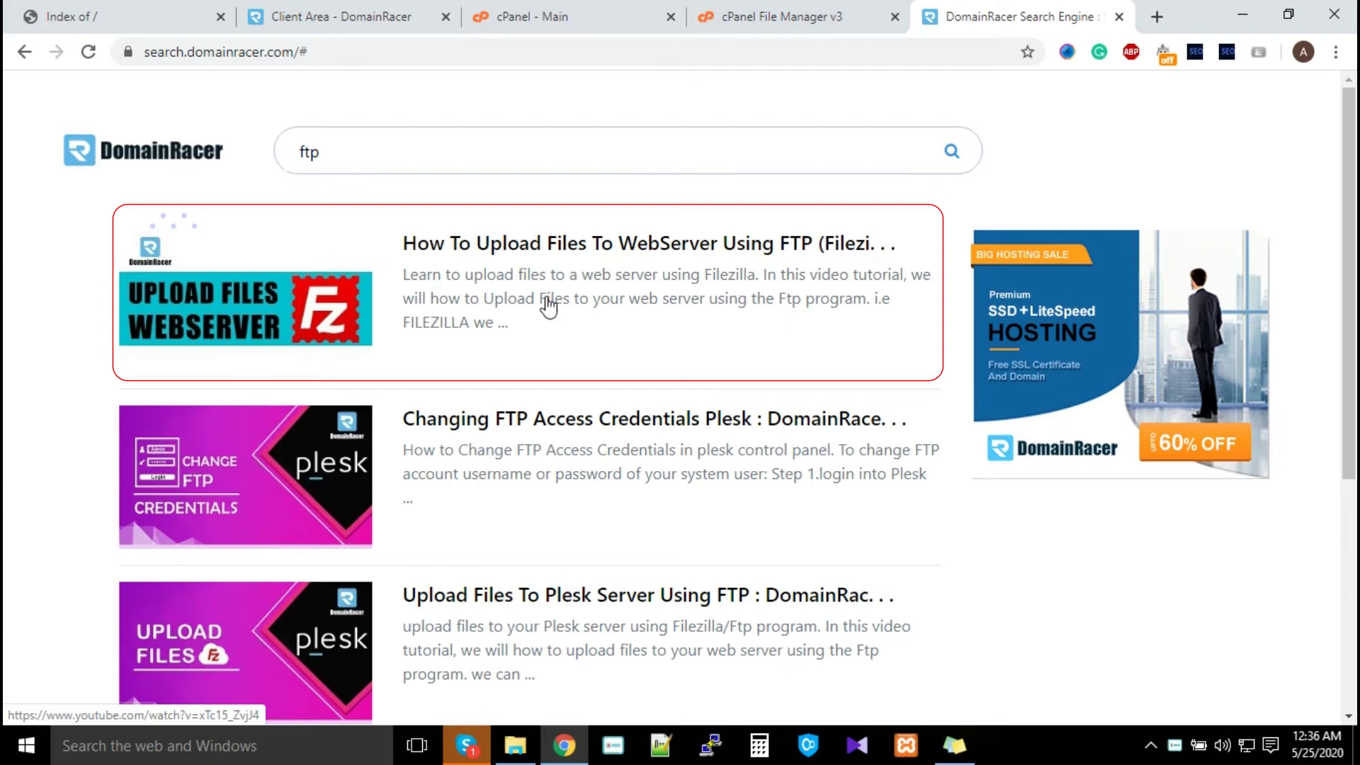
{"action": "left_click", "coordinate": [810, 20]}
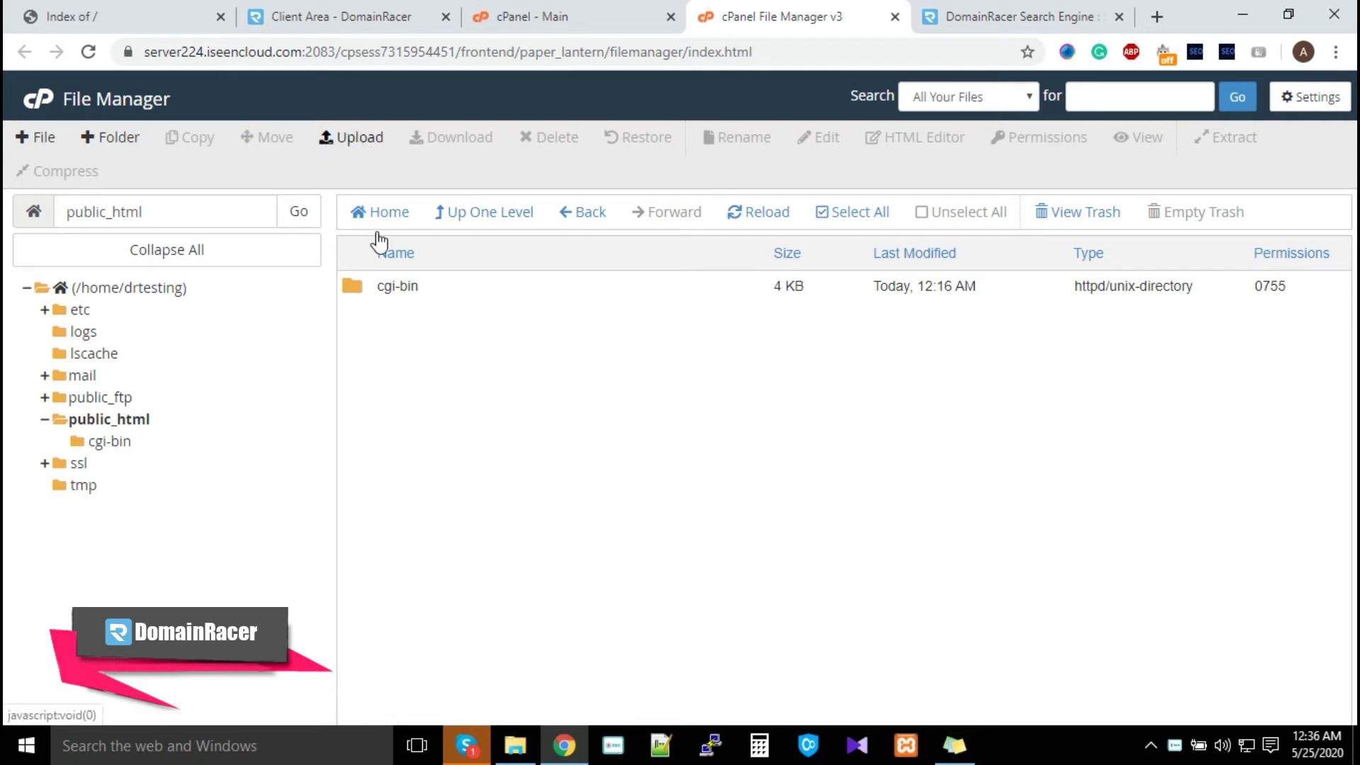
Refresh public_html, open its Upload page, and bring up the local demo folder
{"action": "left_click", "coordinate": [108, 420]}
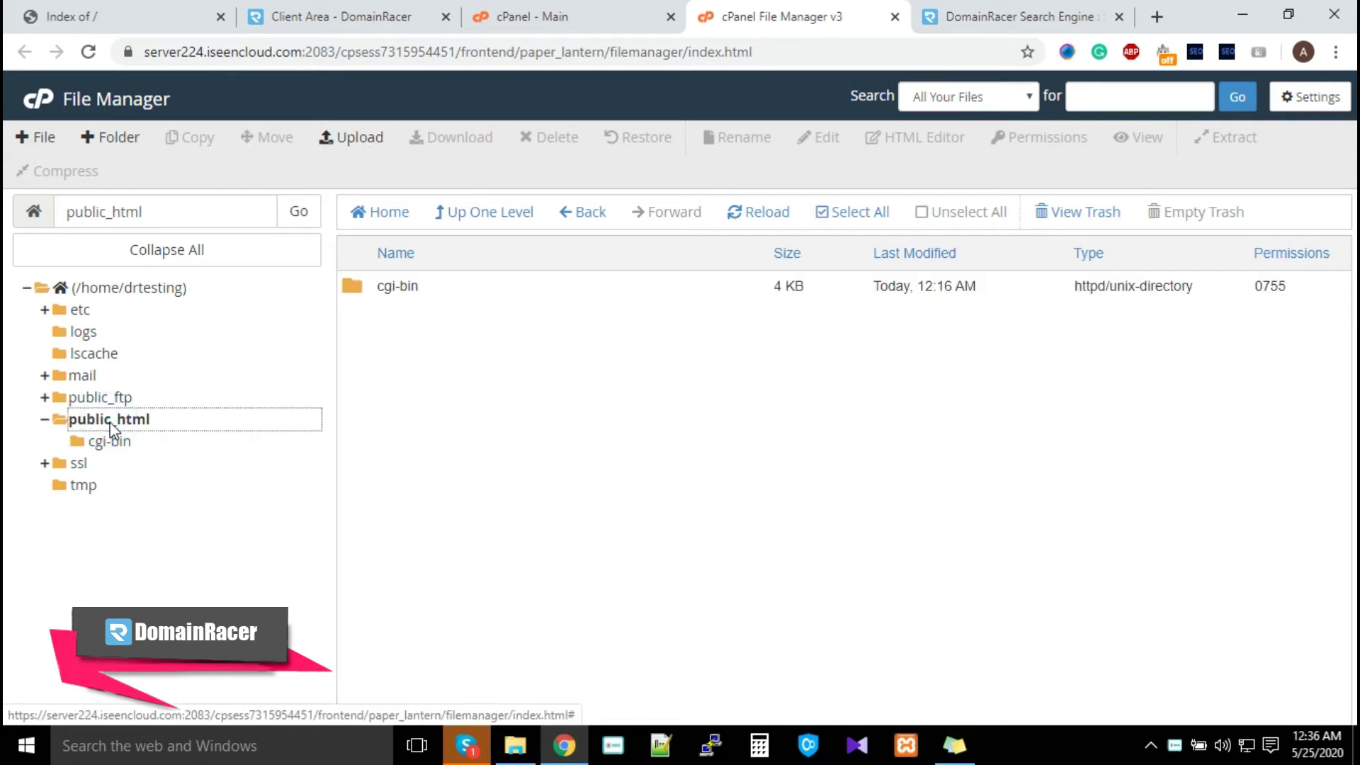
{"action": "left_click", "coordinate": [354, 140]}
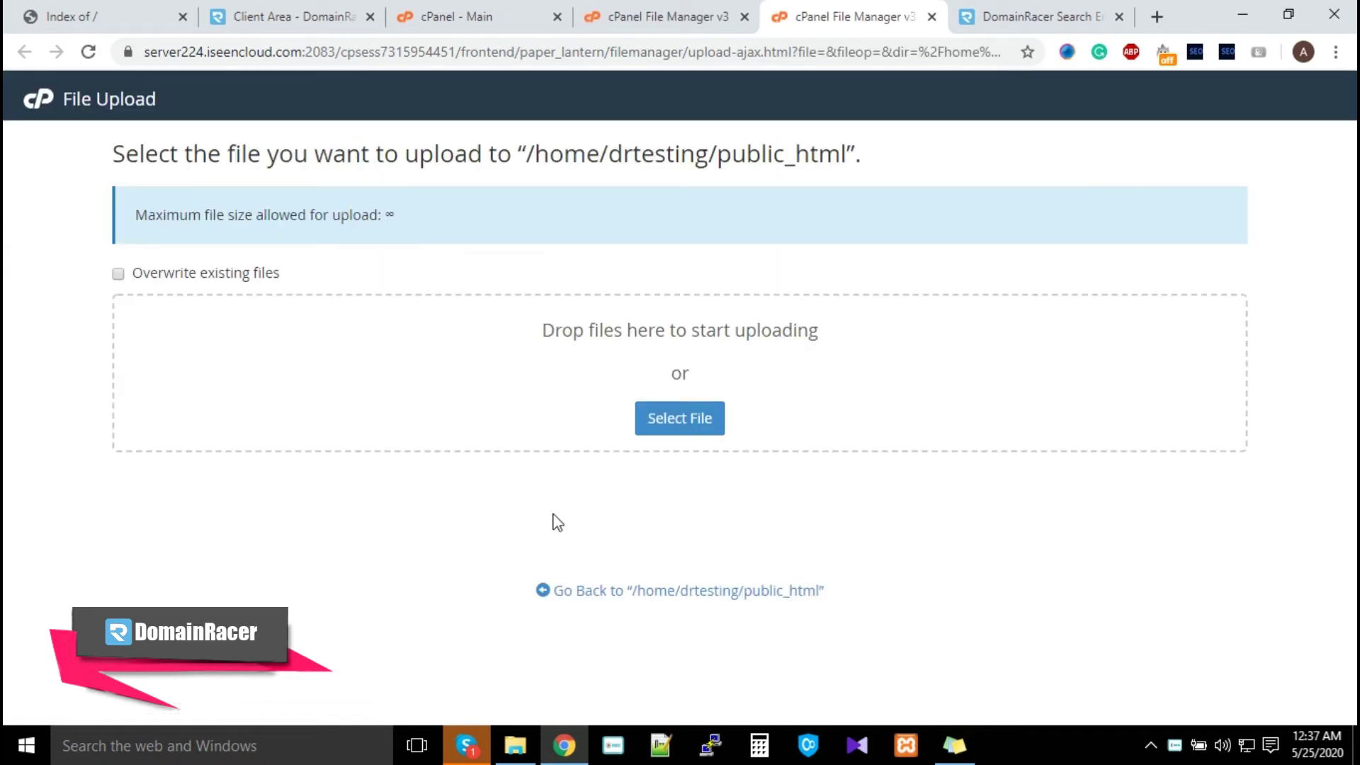
{"action": "left_click", "coordinate": [515, 745]}
Make a duplicate of the HTML index file in the demo folder
{"action": "left_click", "coordinate": [279, 217]}
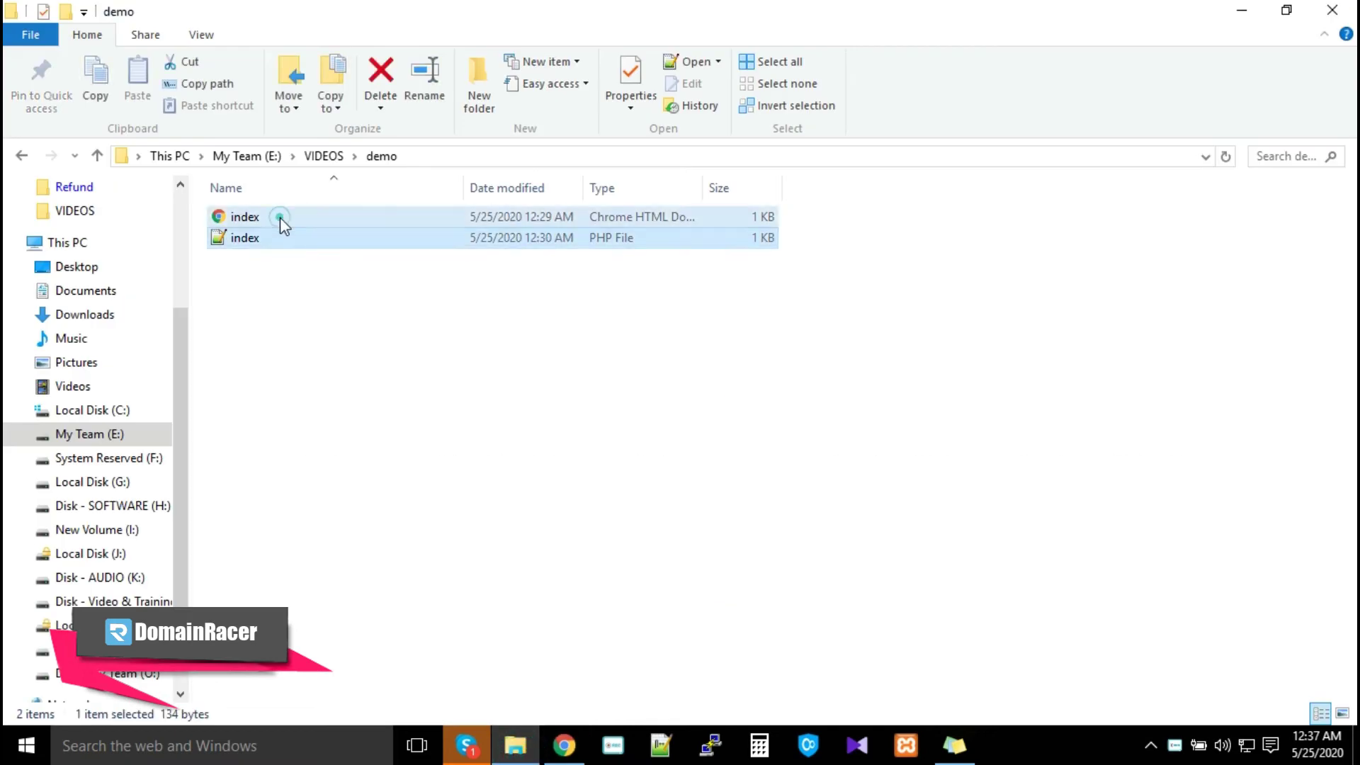
{"action": "left_click", "coordinate": [274, 237]}
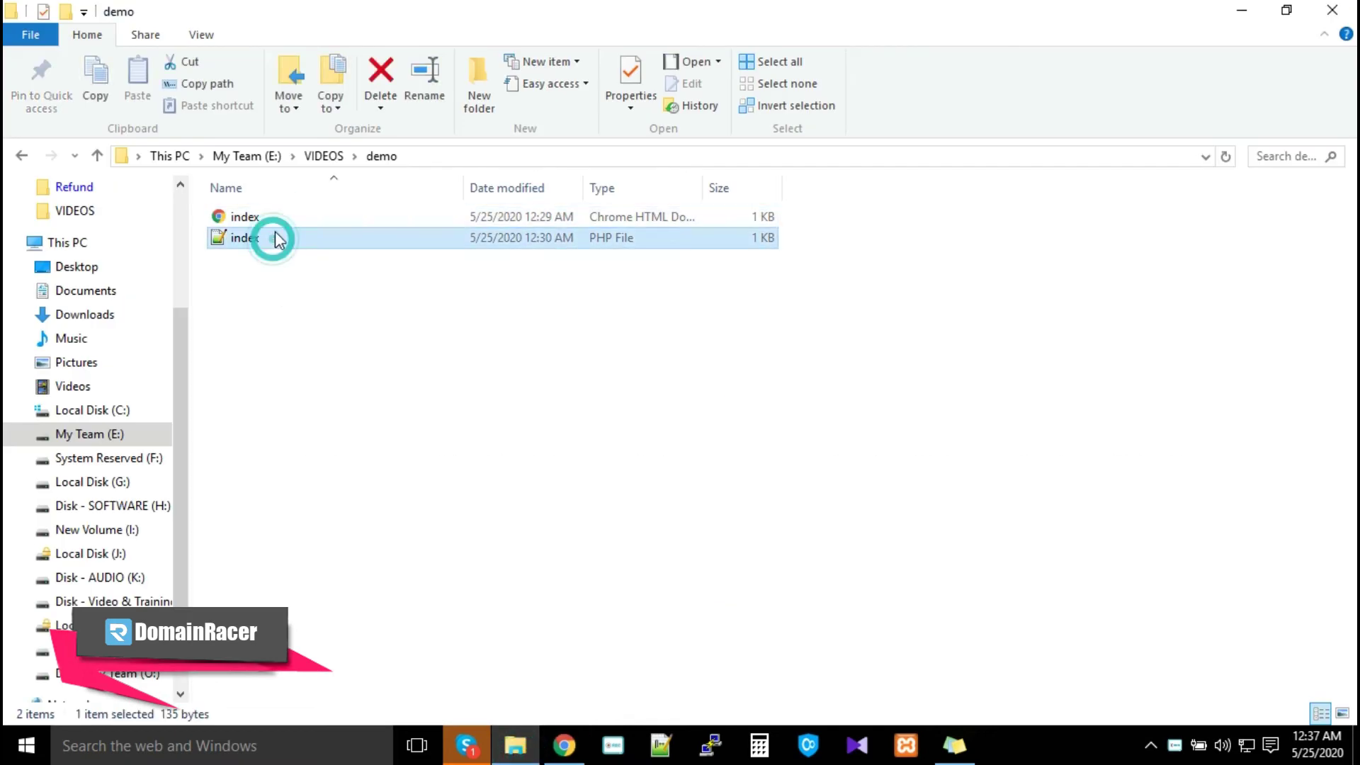
{"action": "left_click", "coordinate": [234, 218]}
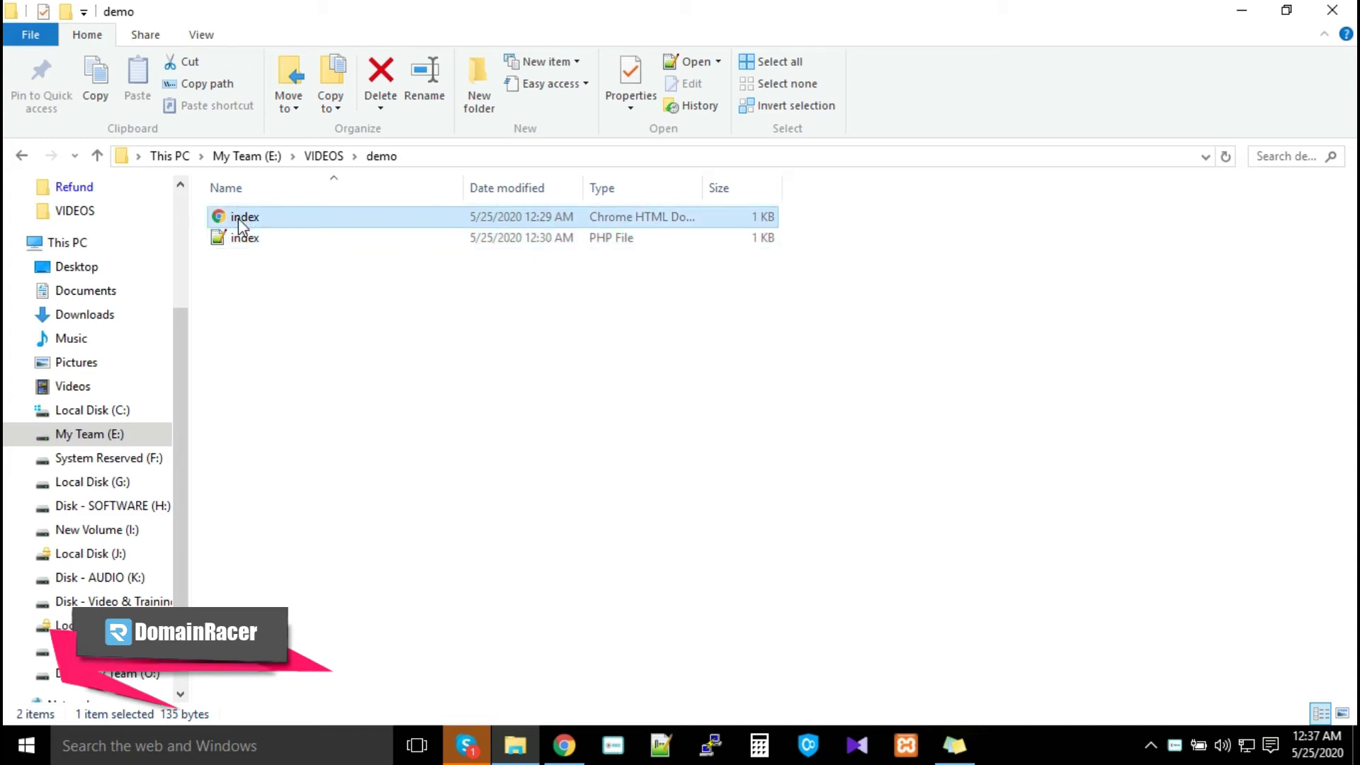
{"action": "right_click", "coordinate": [239, 219]}
{"action": "left_click", "coordinate": [304, 490]}
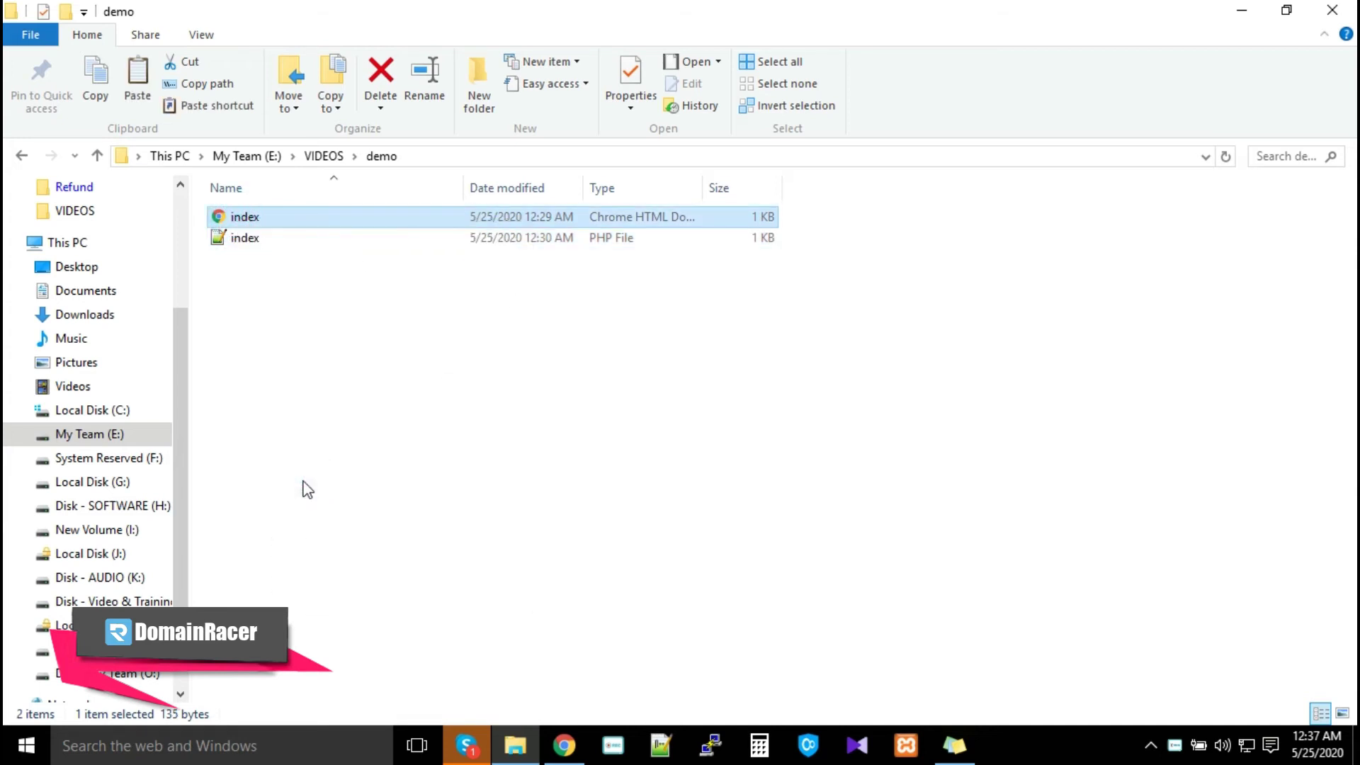
{"action": "key", "text": "ctrl+v"}
{"action": "right_click", "coordinate": [222, 222]}
{"action": "left_click", "coordinate": [283, 535]}
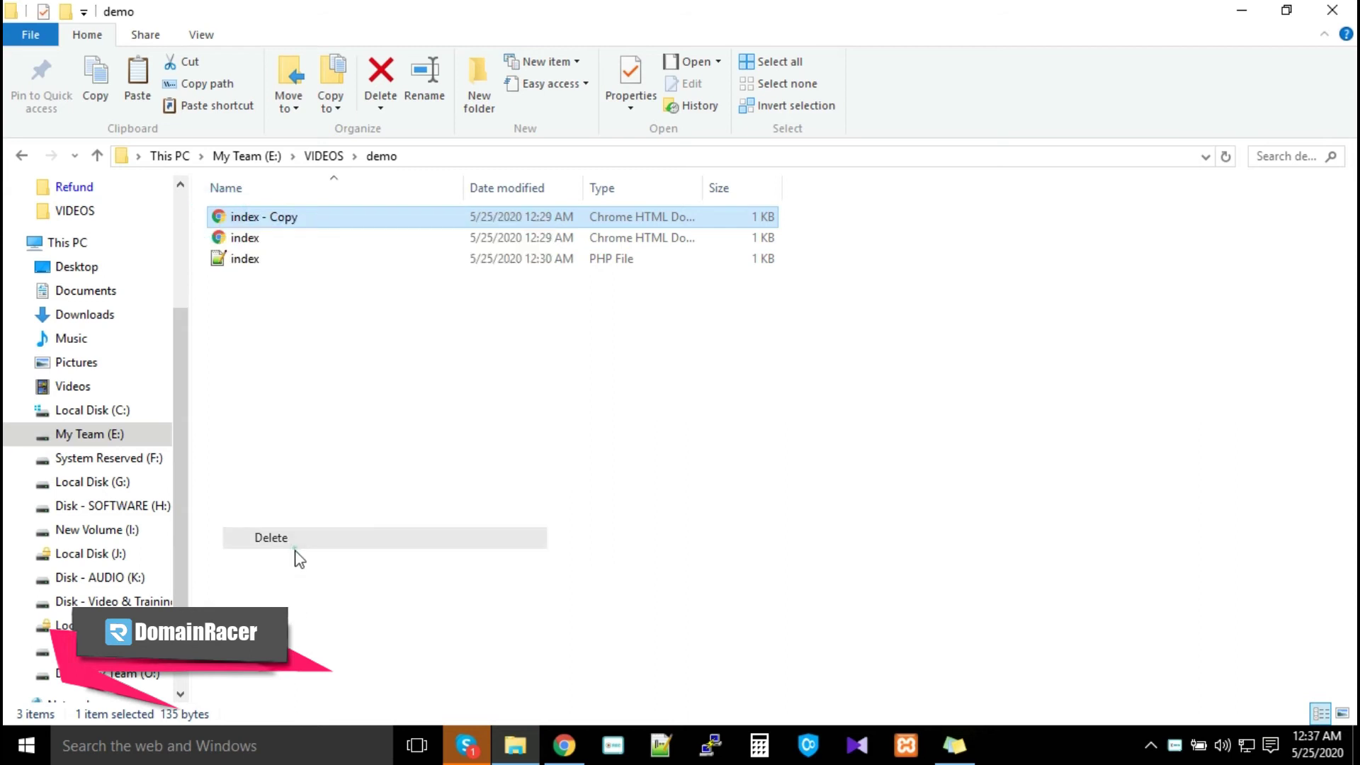
{"action": "key", "text": "ctrl+v"}
Rename the copy to india and drag it onto the upload drop zone for public_html
{"action": "right_click", "coordinate": [287, 219]}
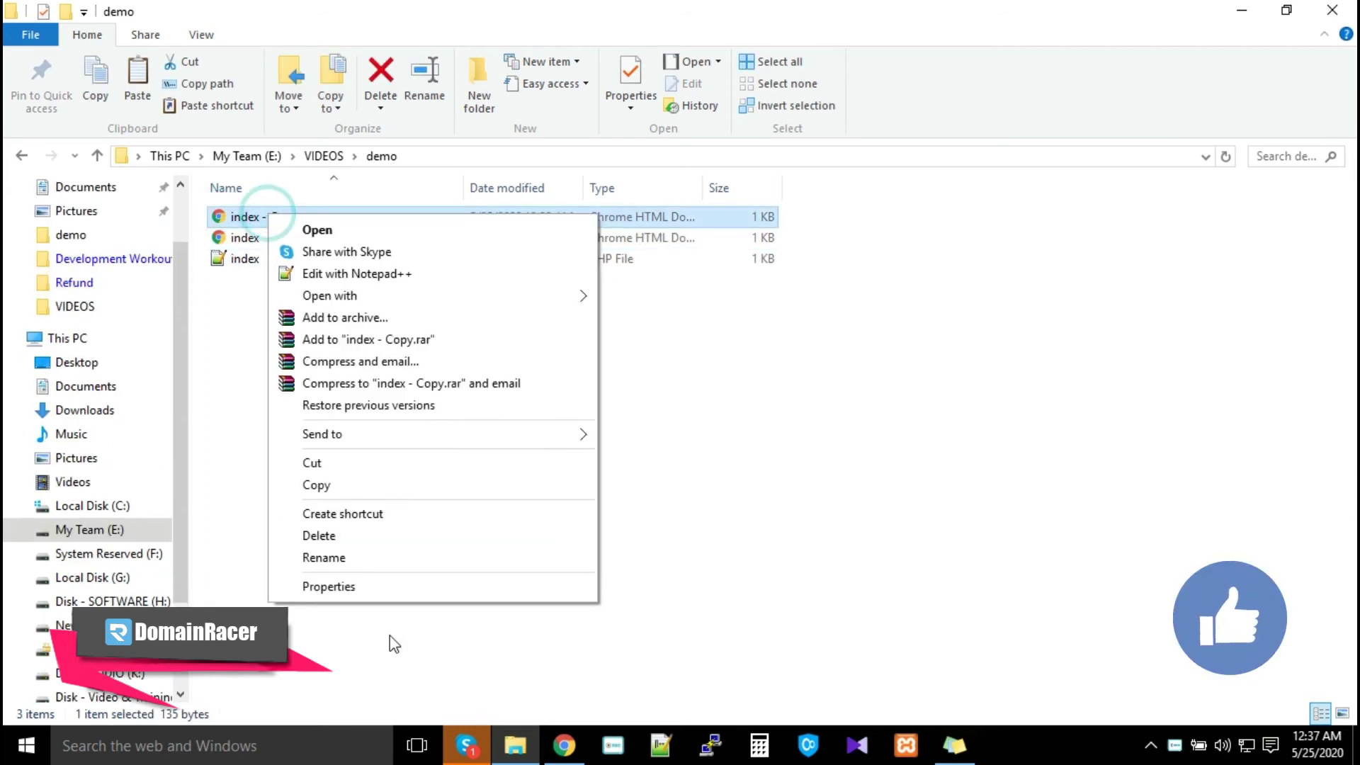
{"action": "left_click", "coordinate": [370, 565]}
{"action": "type", "text": "india"}
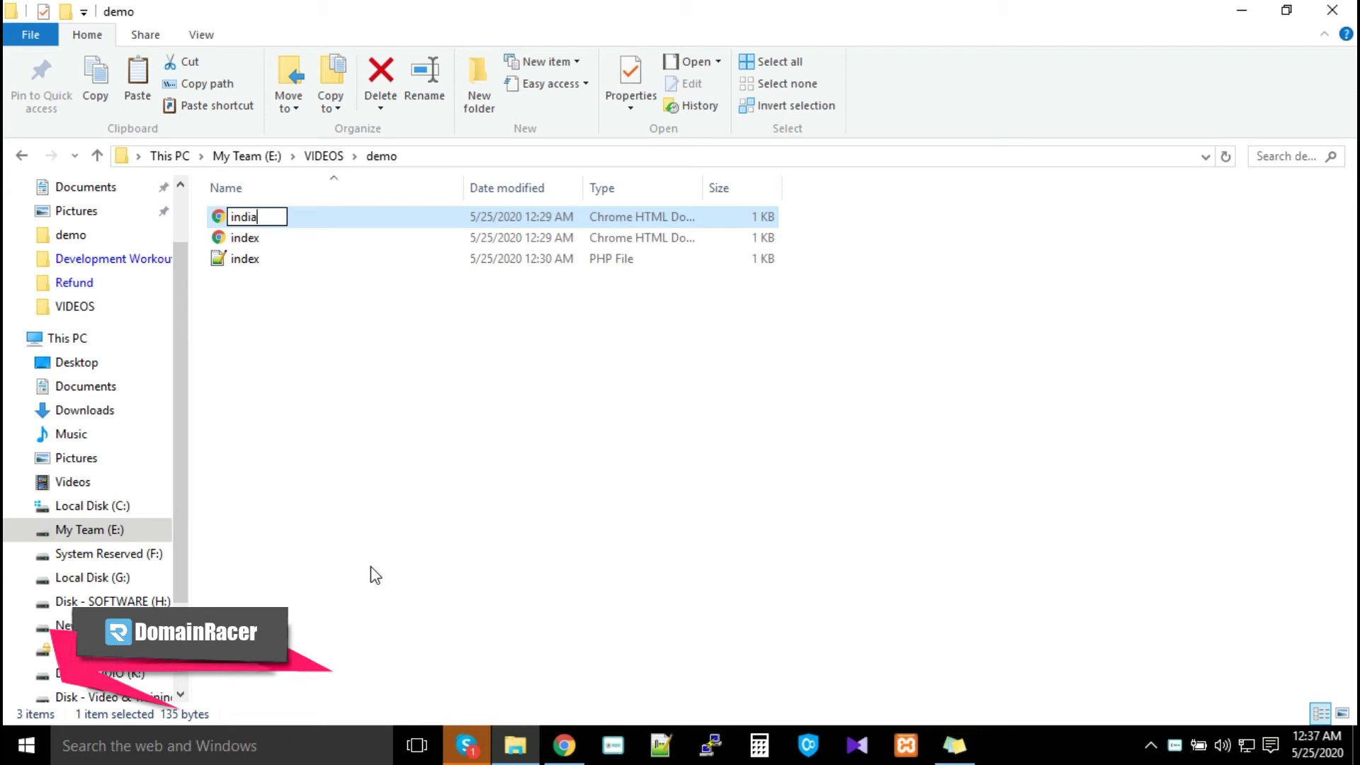
{"action": "key", "text": "Return"}
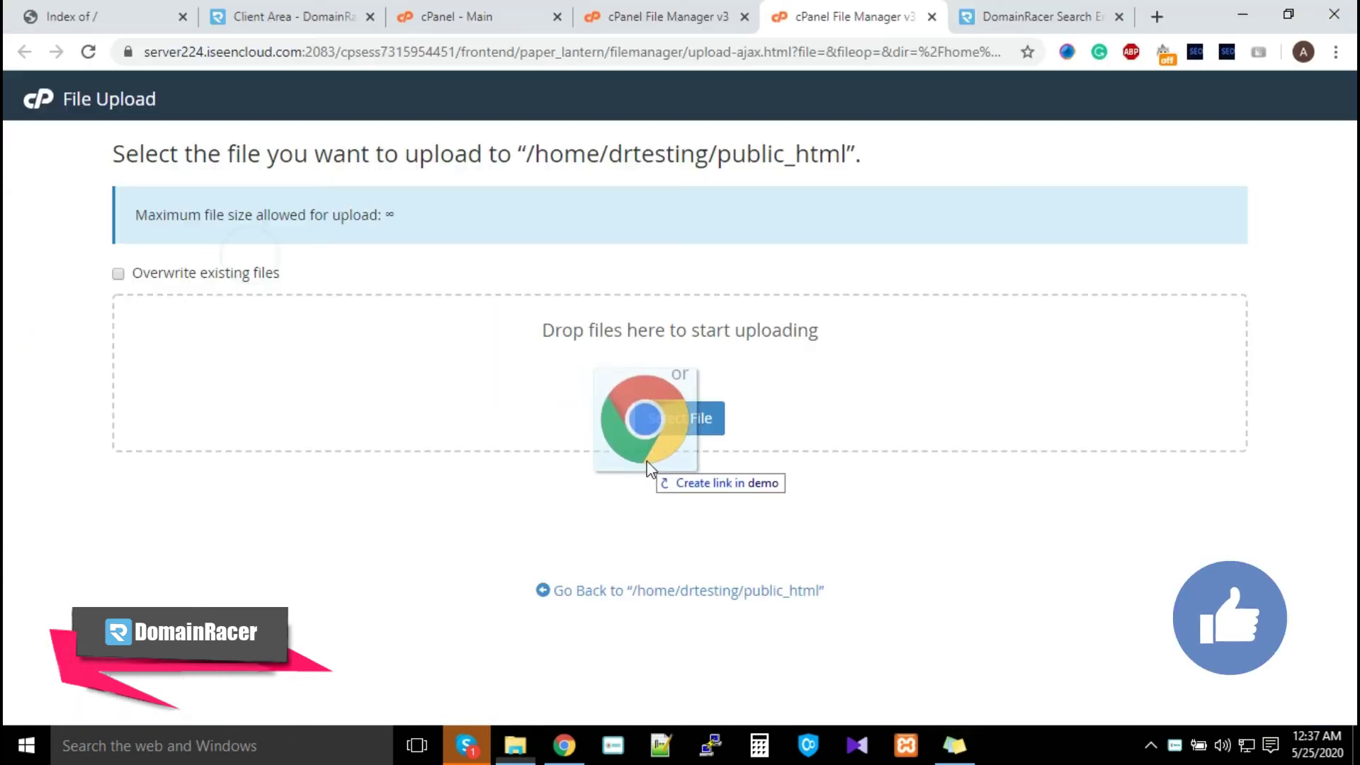
{"action": "left_click_drag", "start_coordinate": [656, 449], "coordinate": [610, 394]}
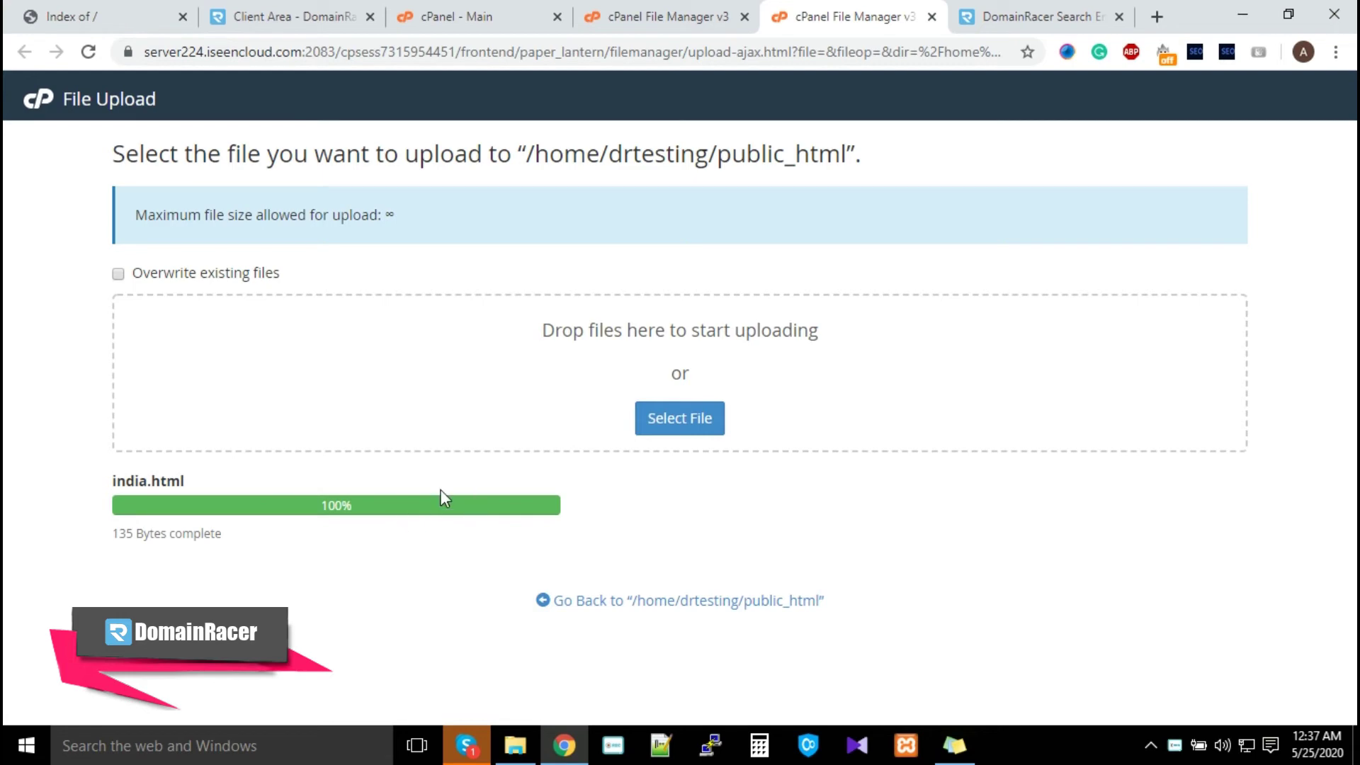
Reload the live site listing to confirm india.html appears, then open india.html
{"action": "left_click", "coordinate": [97, 7]}
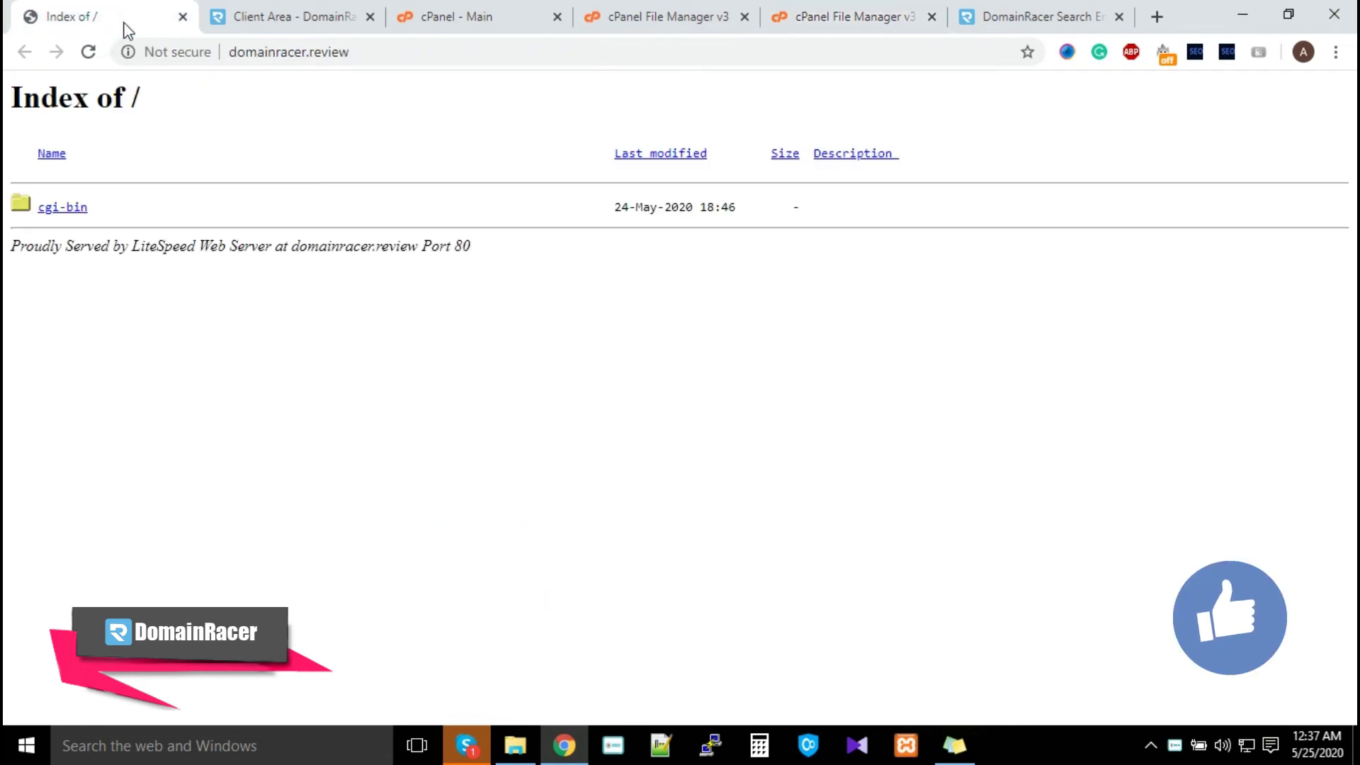
{"action": "left_click", "coordinate": [88, 51]}
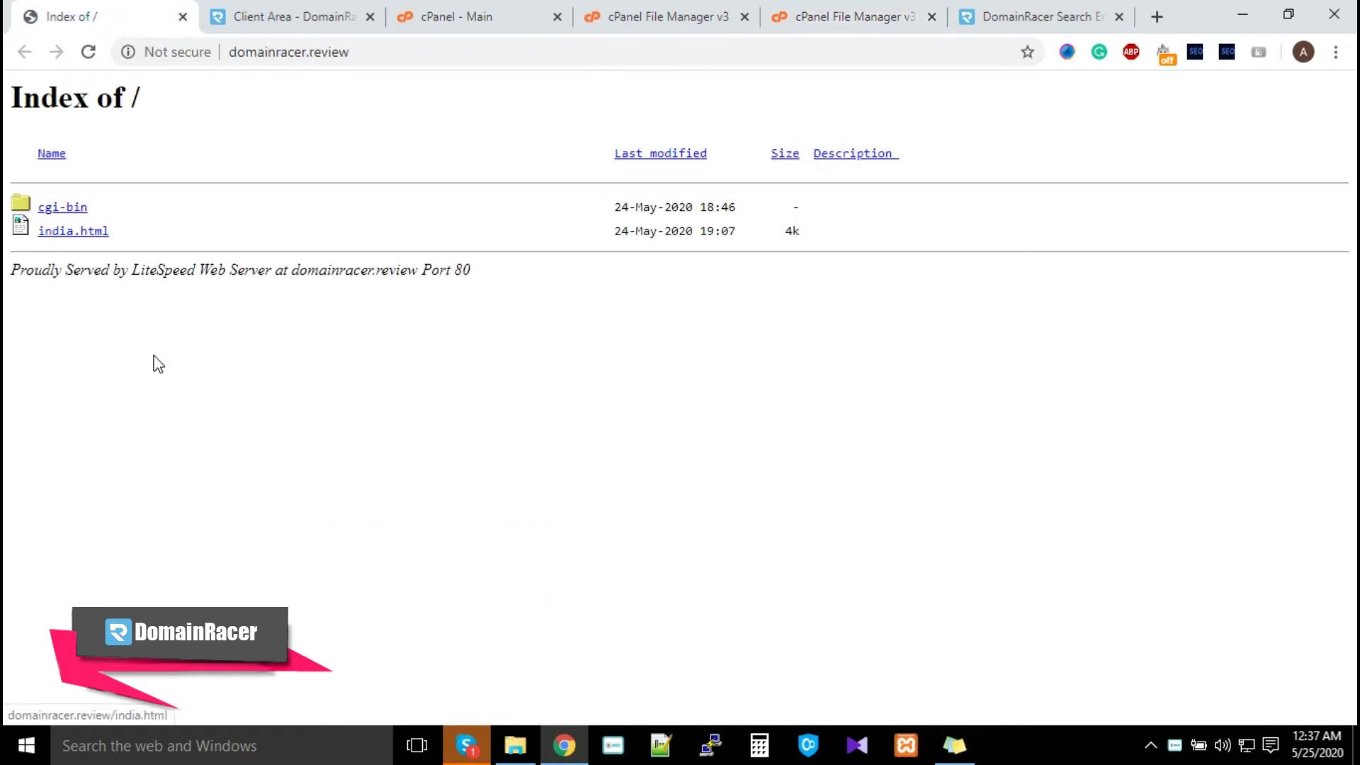
{"action": "left_click", "coordinate": [97, 233]}
Drag the HTML index file from the demo folder onto the upload drop zone
{"action": "left_click", "coordinate": [24, 52]}
{"action": "left_click", "coordinate": [515, 745]}
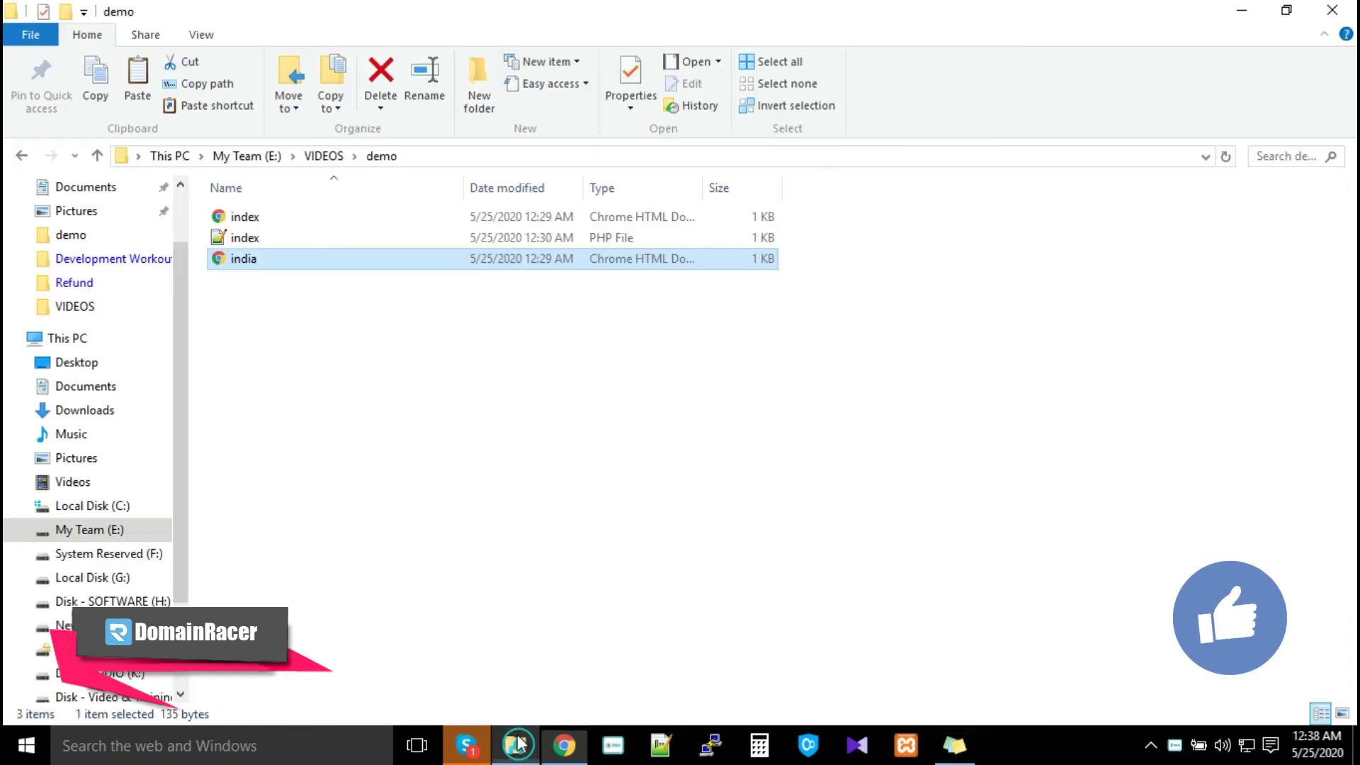
{"action": "left_click_drag", "start_coordinate": [241, 217], "coordinate": [634, 420]}
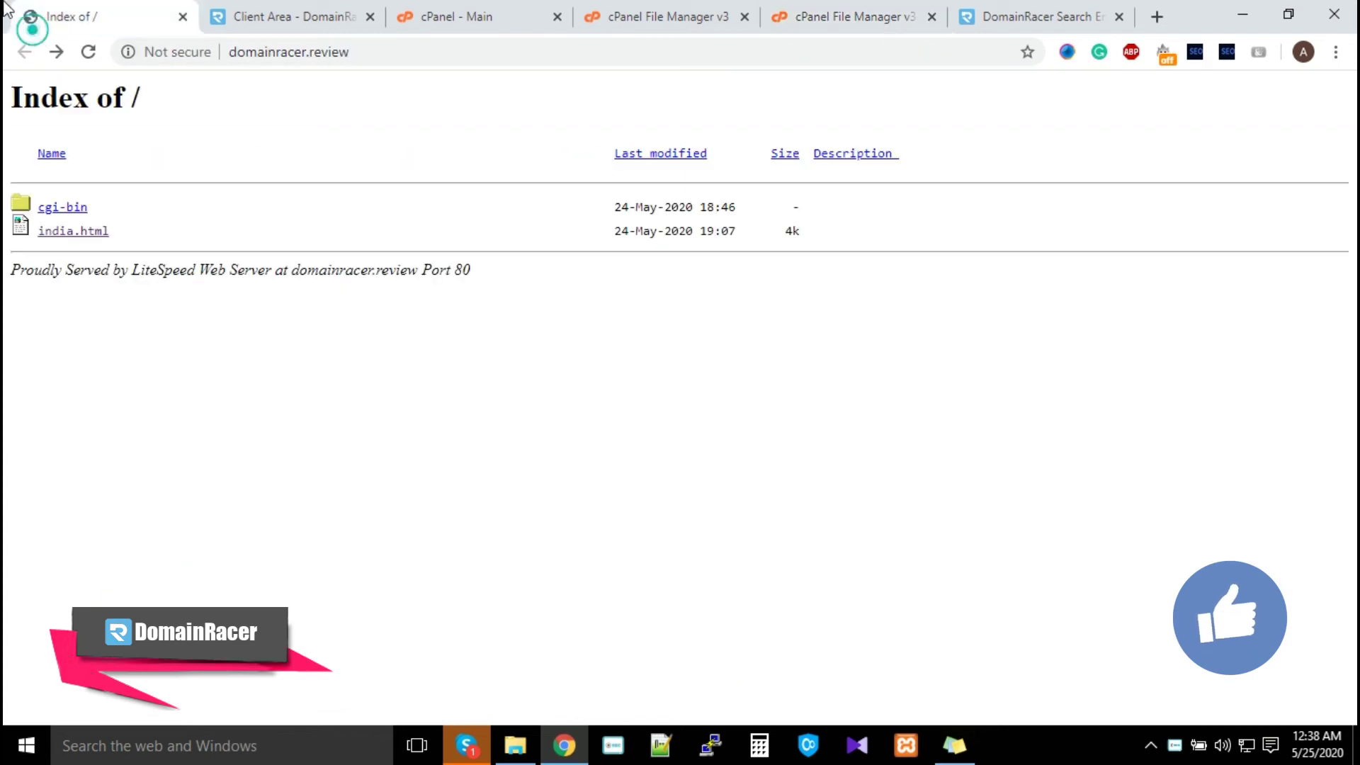
Reload domainracer.review to show 'Welcome to index.html file' and check both uploads finished
{"action": "left_click", "coordinate": [63, 16]}
{"action": "left_click", "coordinate": [89, 52]}
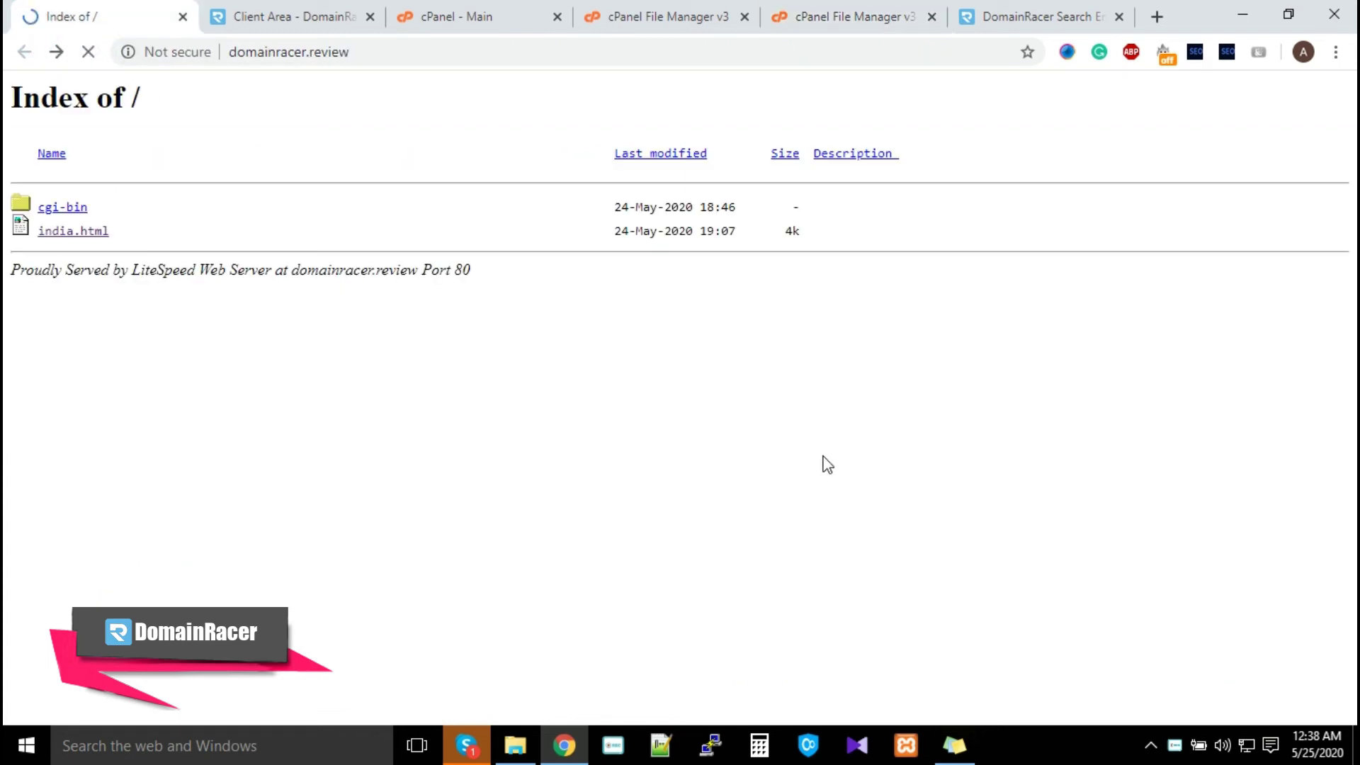
{"action": "left_click", "coordinate": [885, 17]}
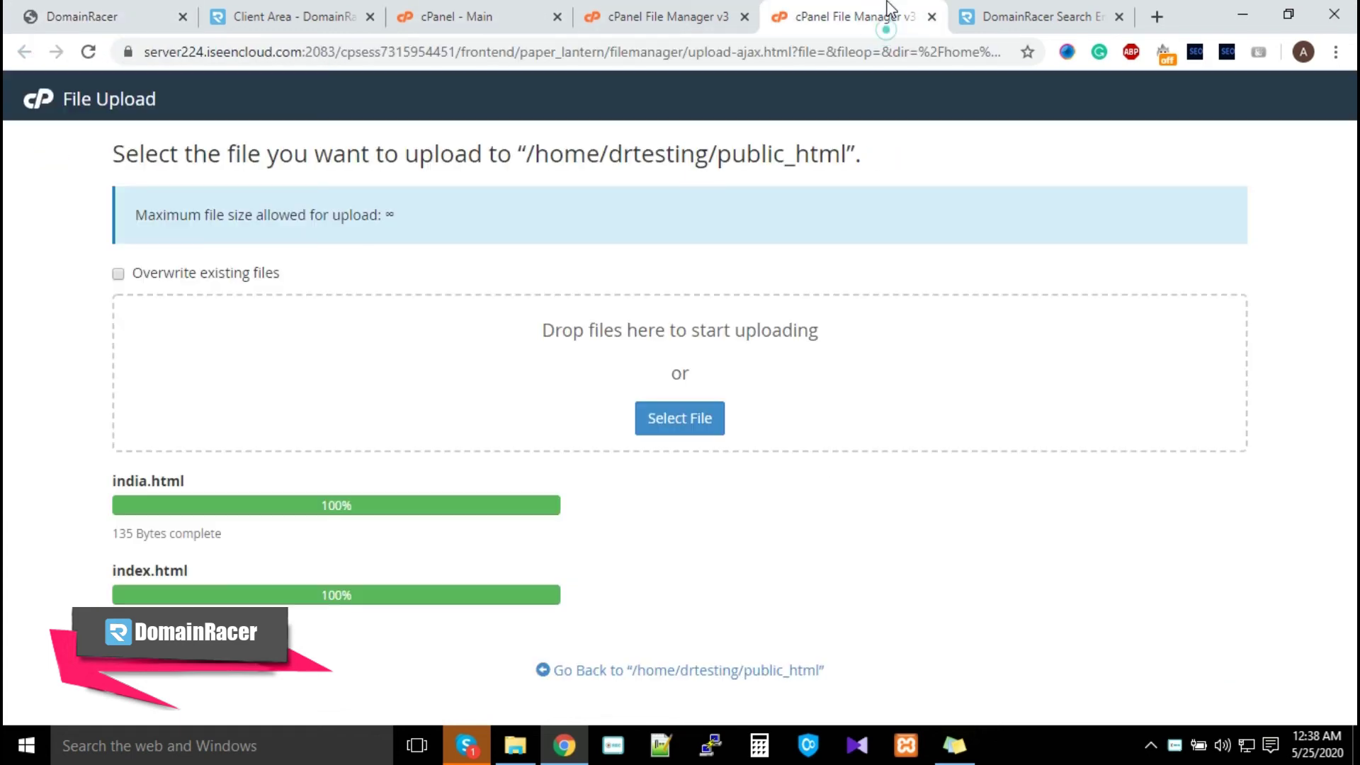
{"action": "left_click", "coordinate": [15, 10]}
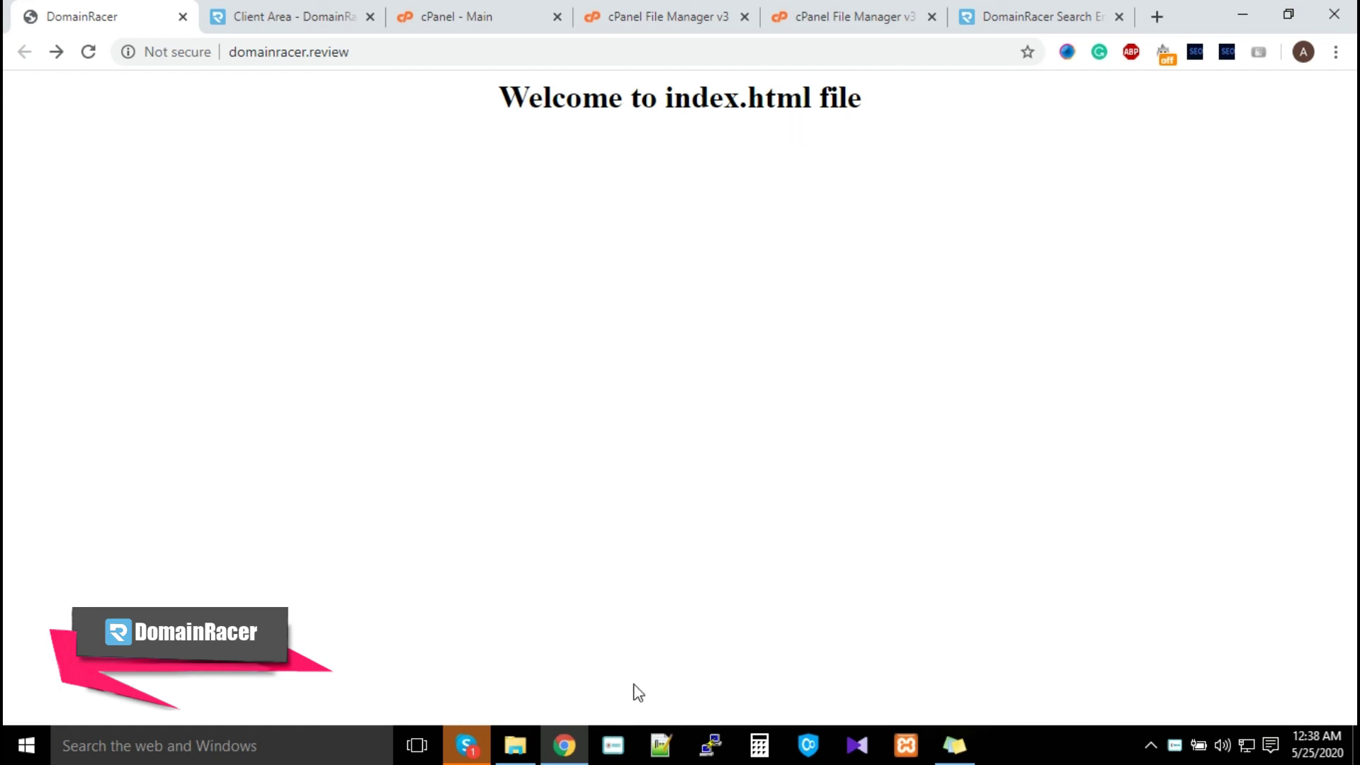
{"action": "left_click", "coordinate": [514, 744]}
Upload index.php from the demo folder to public_html via the drop zone
{"action": "left_click", "coordinate": [266, 259]}
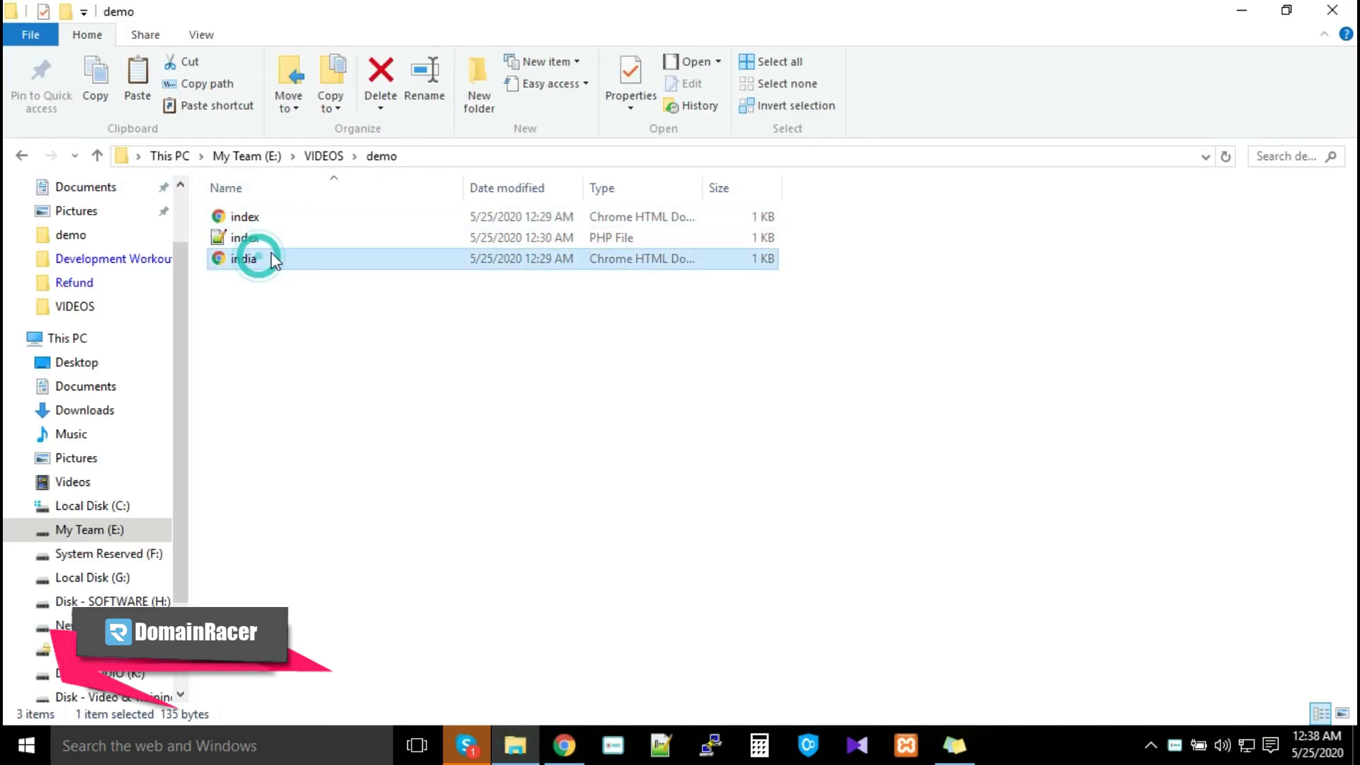
{"action": "left_click", "coordinate": [260, 240]}
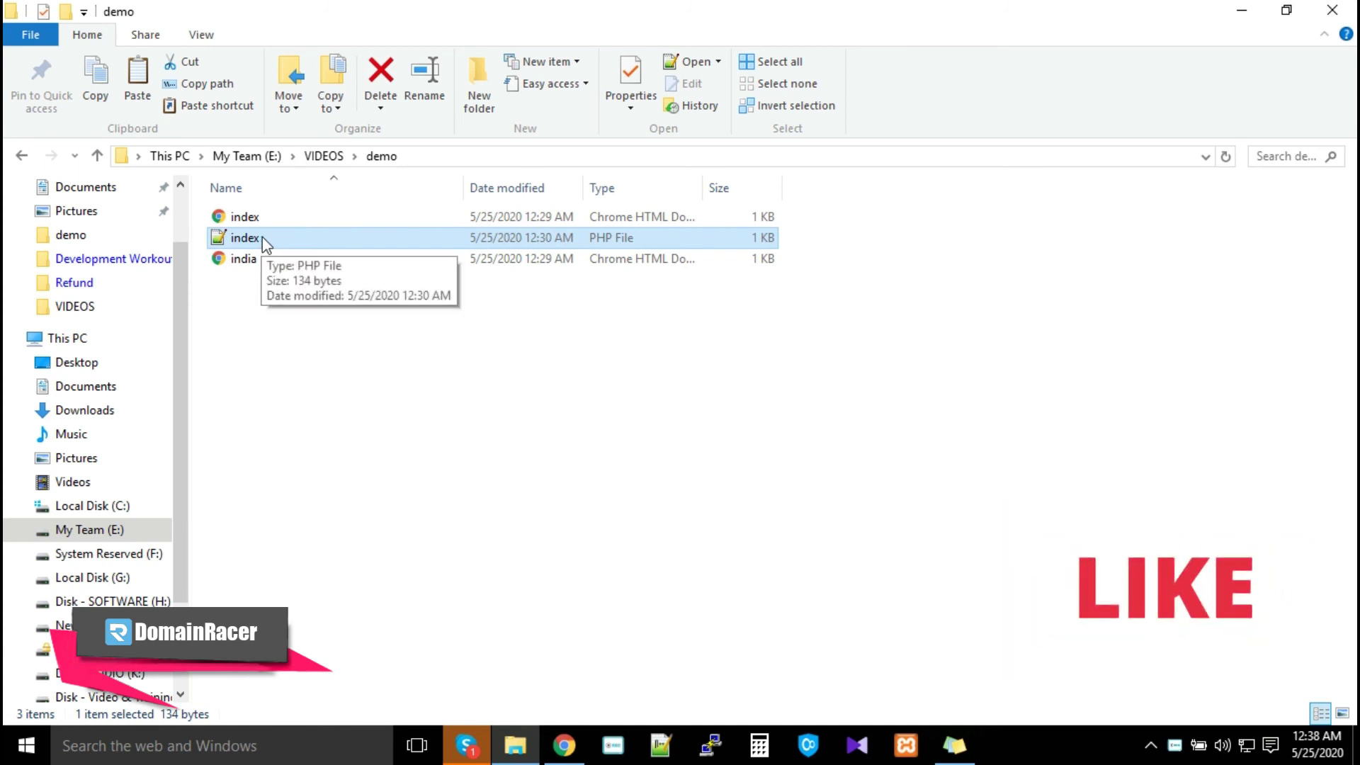
{"action": "left_click_drag", "start_coordinate": [262, 239], "coordinate": [839, 167]}
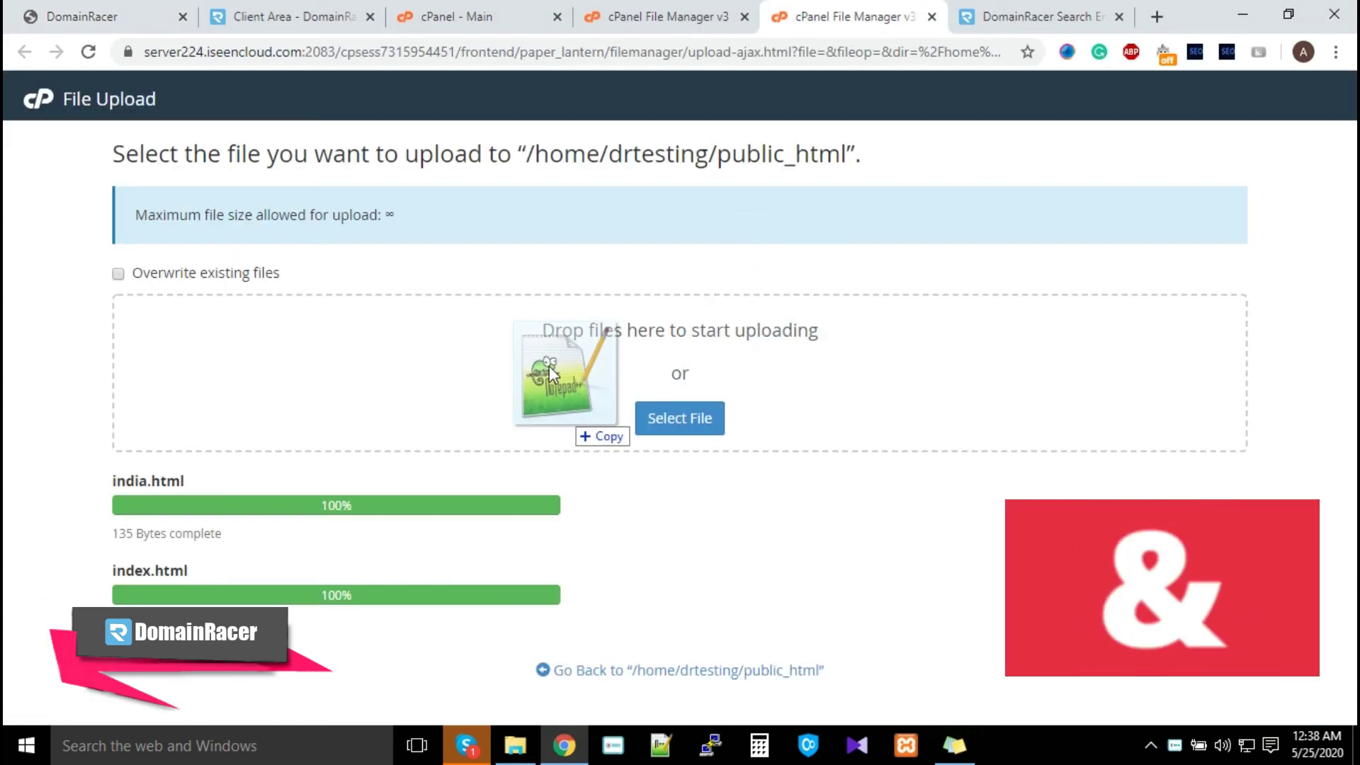
{"action": "left_click_drag", "start_coordinate": [549, 366], "coordinate": [610, 370]}
Reload the site to show 'Welcome to index.php file' and refresh the public_html listing
{"action": "left_click", "coordinate": [97, 14]}
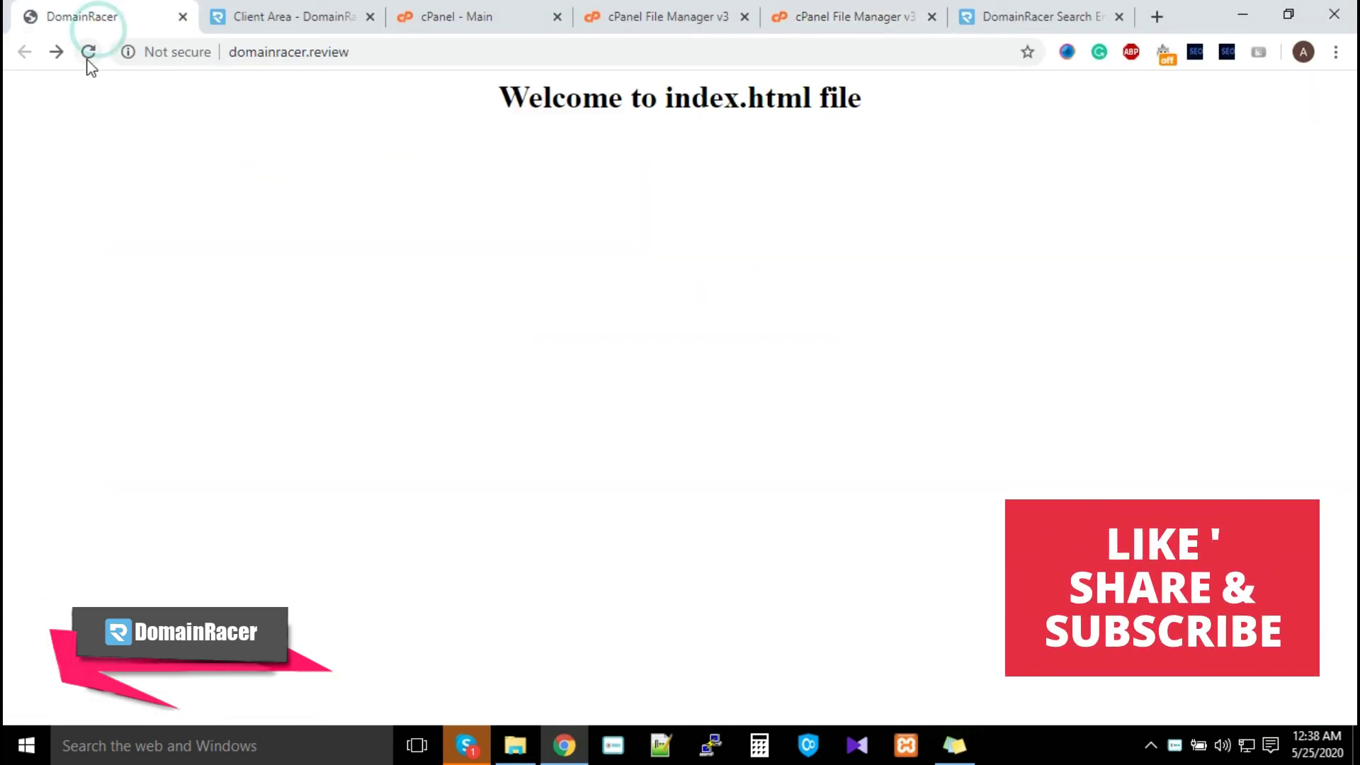
{"action": "left_click", "coordinate": [87, 53]}
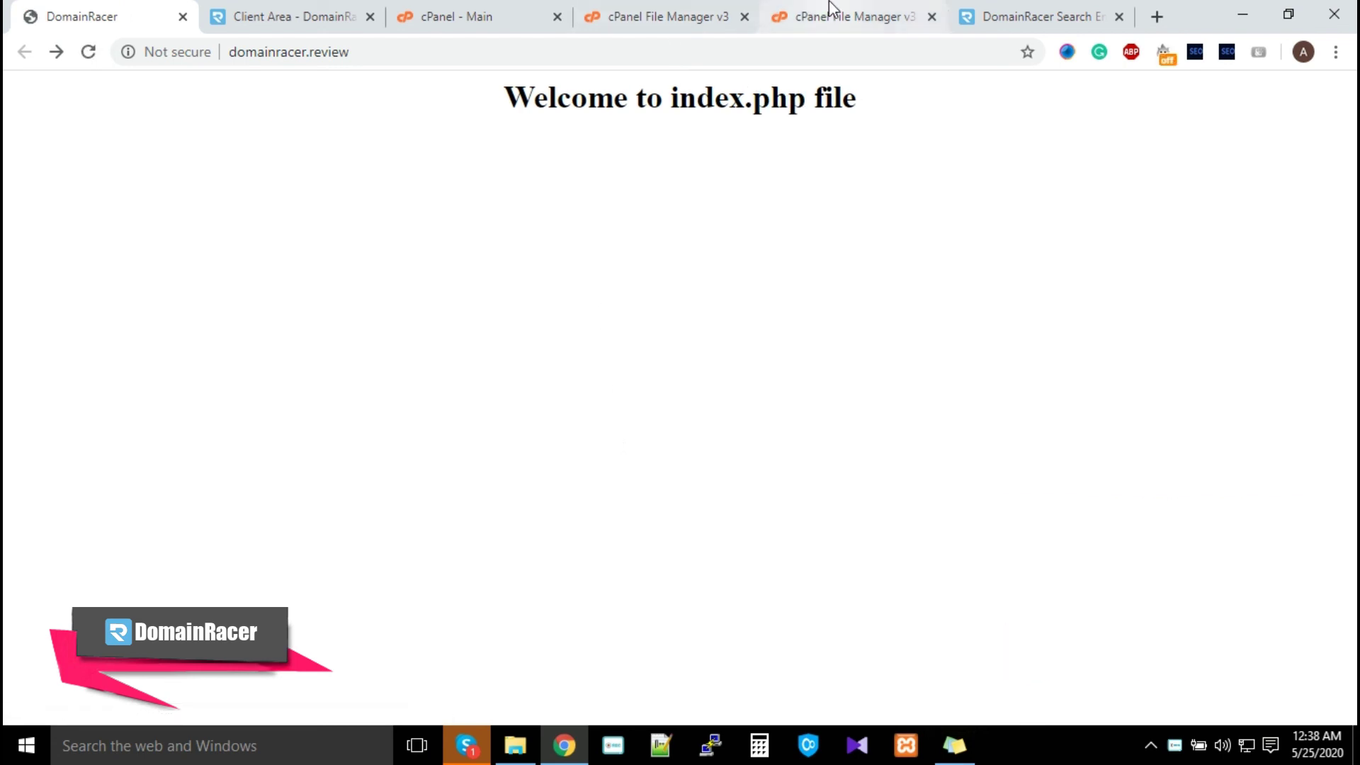
{"action": "left_click", "coordinate": [641, 14]}
{"action": "left_click", "coordinate": [783, 213]}
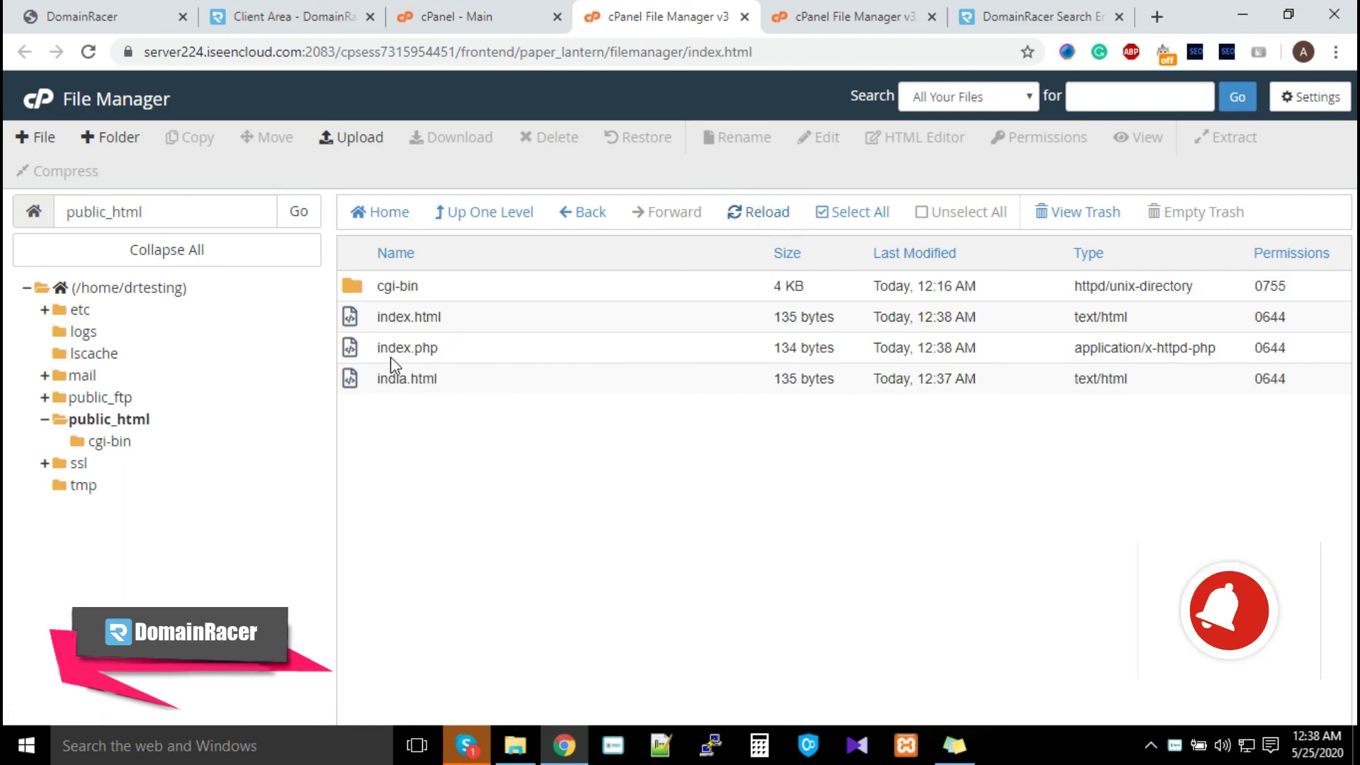
{"action": "left_click", "coordinate": [456, 318]}
{"action": "left_click", "coordinate": [470, 348]}
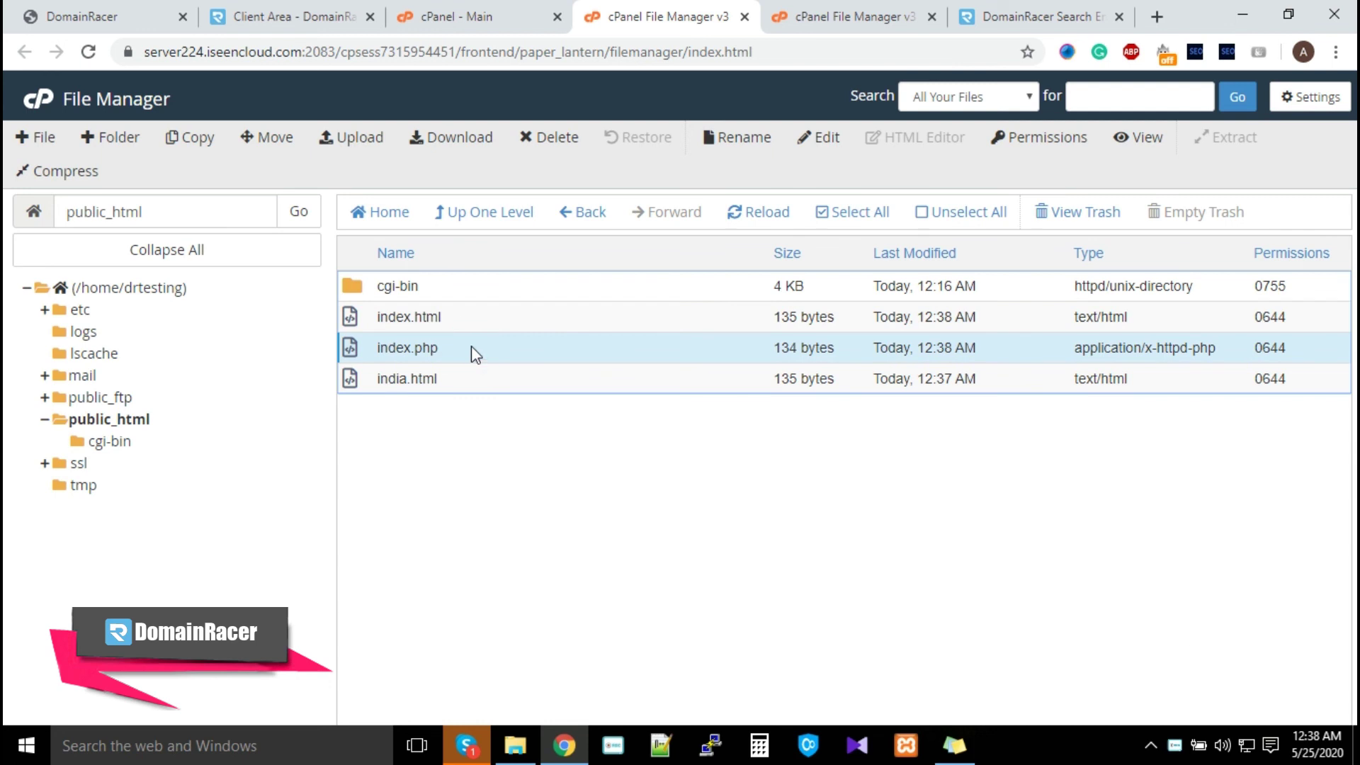
{"action": "left_click", "coordinate": [478, 316]}
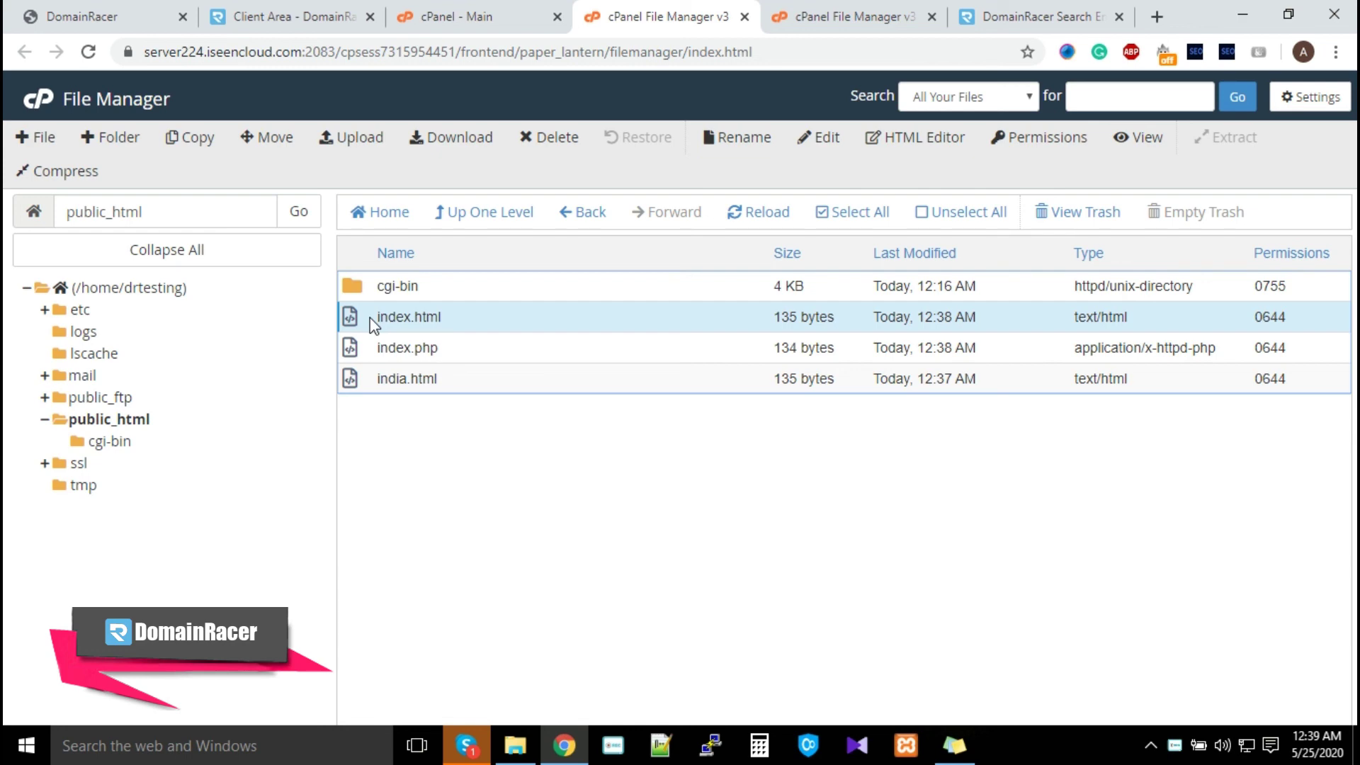
Return from the client area to the domainracer.review tab showing 'Welcome to index.php file'
{"action": "left_click", "coordinate": [283, 16]}
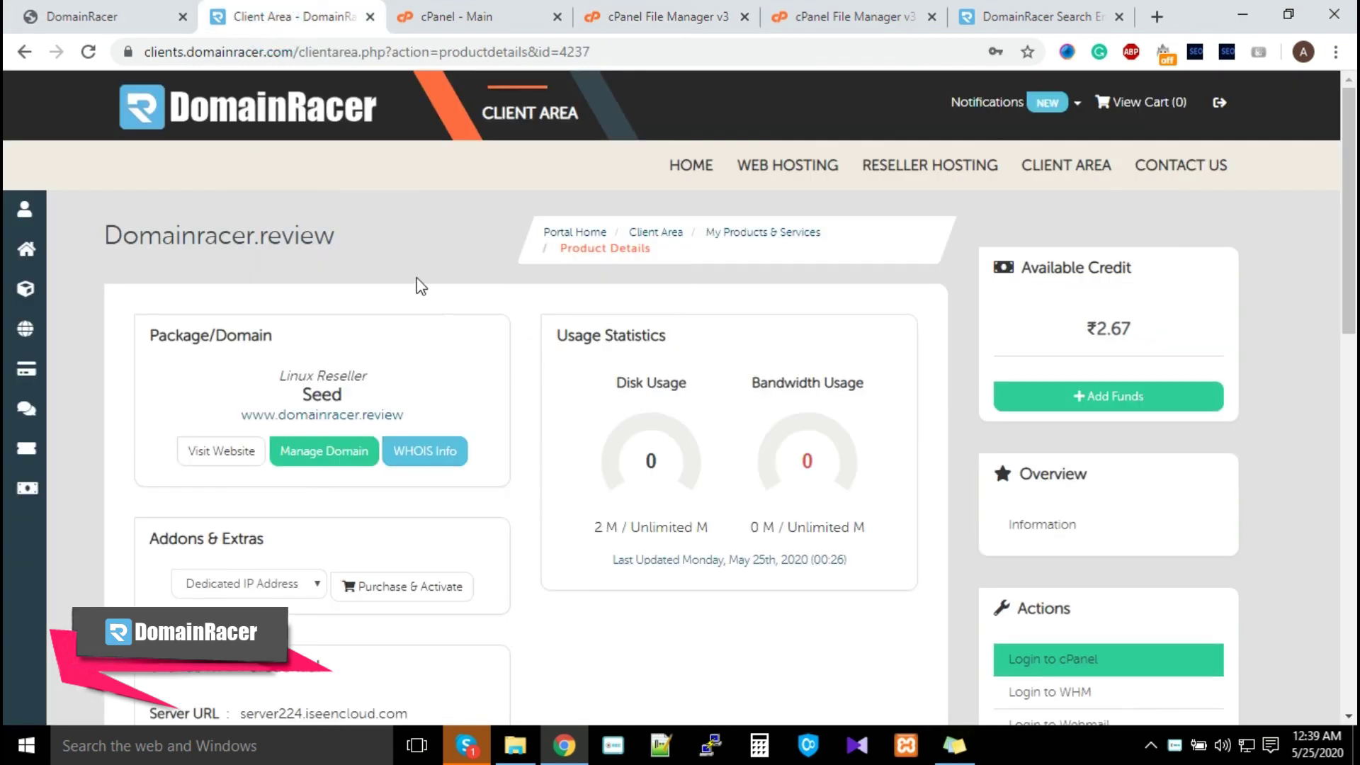
{"action": "left_click", "coordinate": [116, 28]}
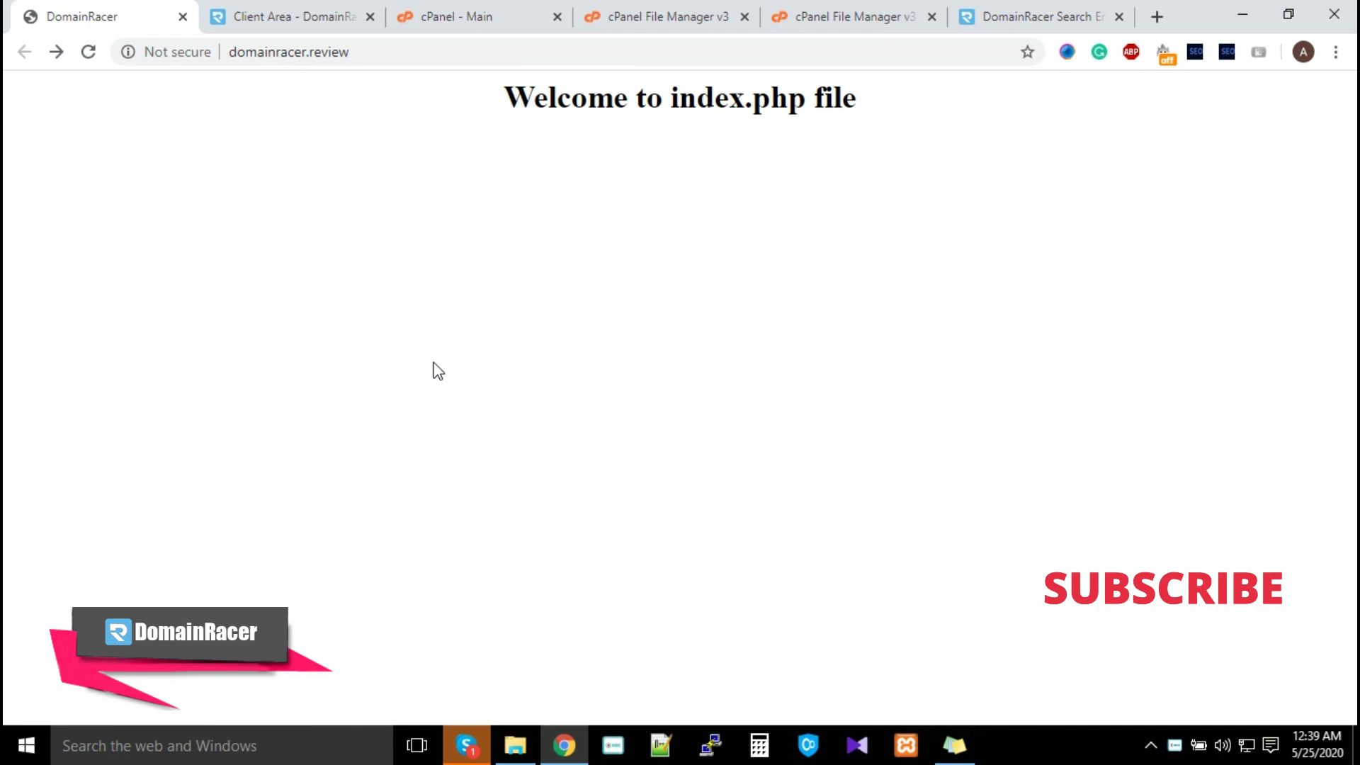